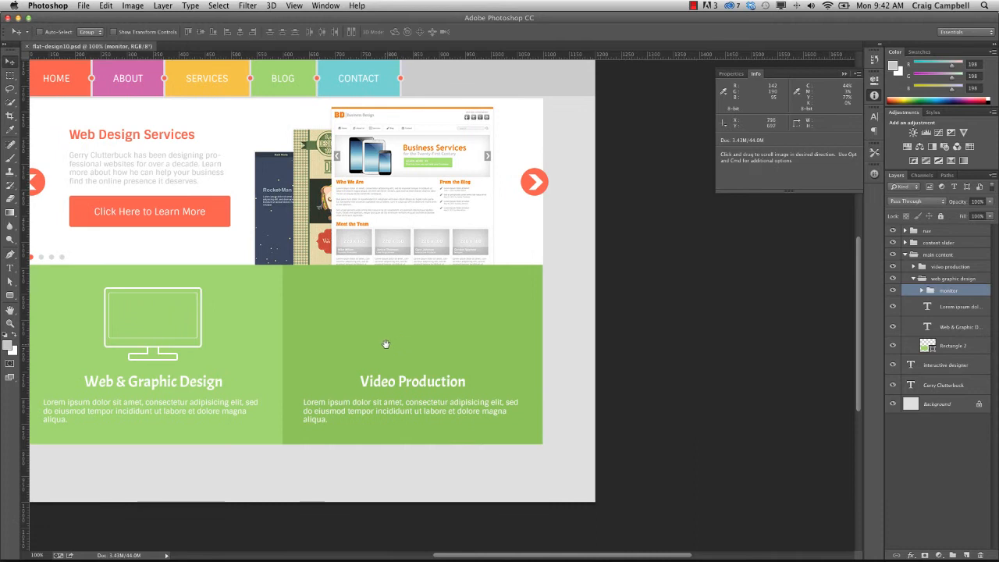
Step: Draw an unfilled rounded rectangle about 109 × 70 px above the Video Production heading, with a 3 pt white stroke and 3 px radius
{"action": "scroll", "coordinate": [401, 345], "scroll_direction": "up", "scroll_amount": 5}
{"action": "left_click_drag", "start_coordinate": [447, 345], "coordinate": [383, 292]}
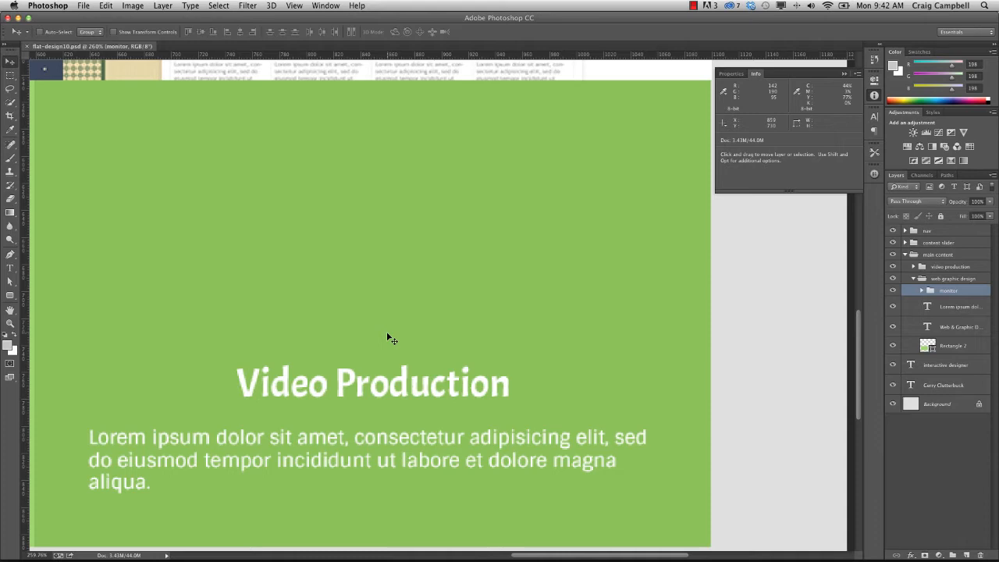
{"action": "left_click", "coordinate": [11, 296]}
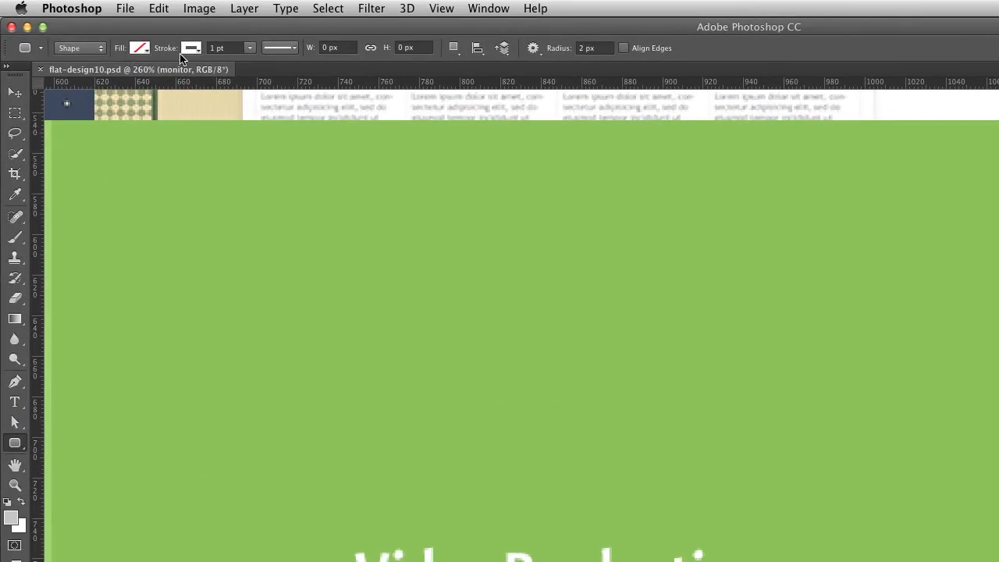
{"action": "left_click", "coordinate": [225, 47]}
{"action": "double_click", "coordinate": [233, 47]}
{"action": "type", "text": "3"}
{"action": "key", "text": "Return"}
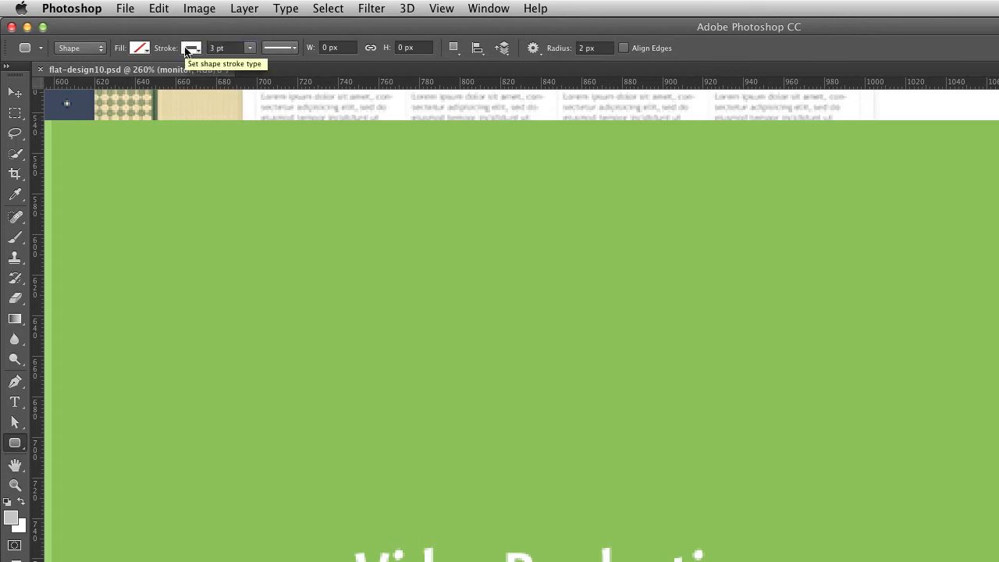
{"action": "double_click", "coordinate": [593, 48]}
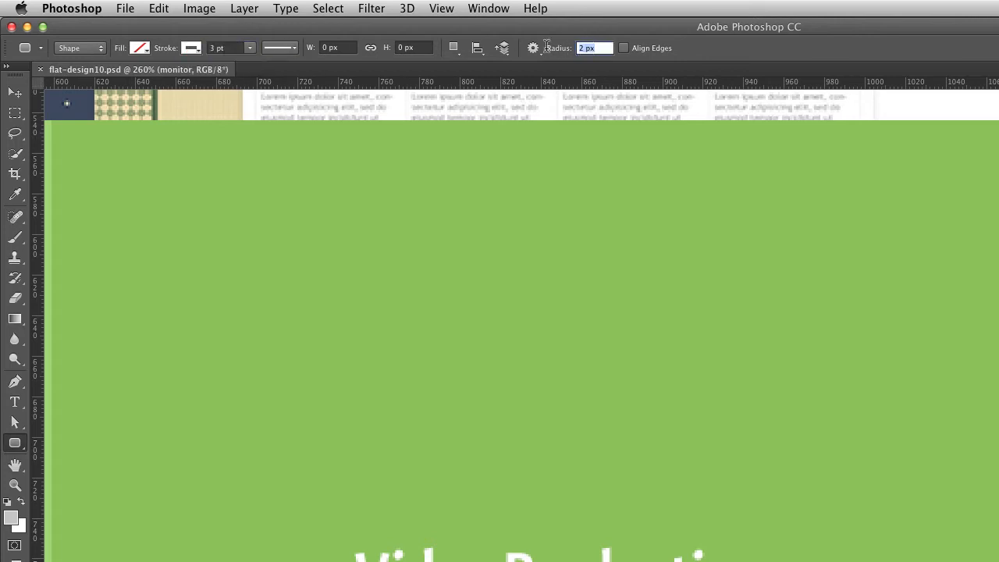
{"action": "type", "text": "3"}
{"action": "key", "text": "Return"}
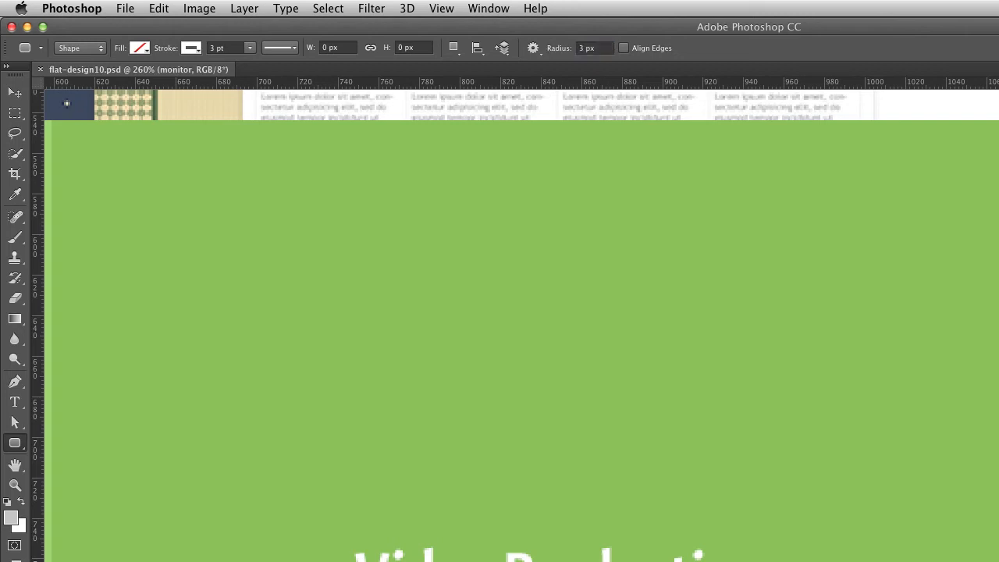
{"action": "left_click_drag", "start_coordinate": [326, 224], "coordinate": [551, 368]}
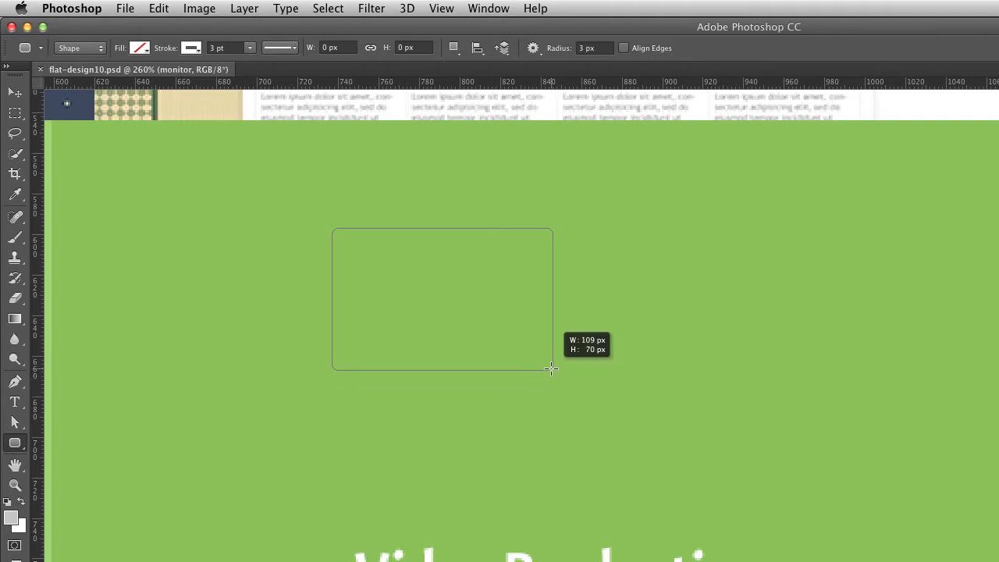
{"action": "left_click_drag", "start_coordinate": [551, 367], "coordinate": [551, 367]}
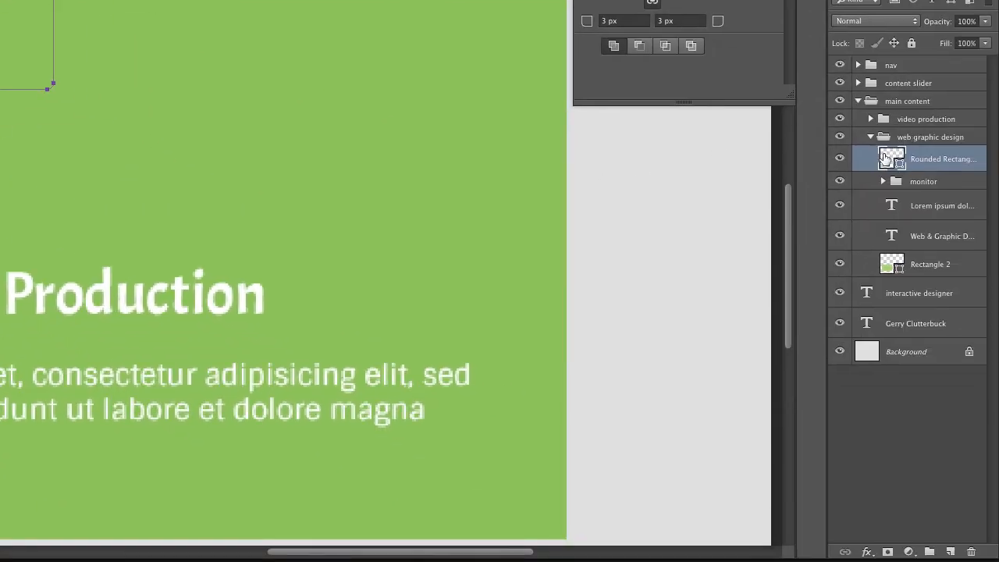
Step: Move the rounded rectangle layer to the top of the video production group and collapse the web graphic design group
{"action": "left_click_drag", "start_coordinate": [888, 162], "coordinate": [884, 118]}
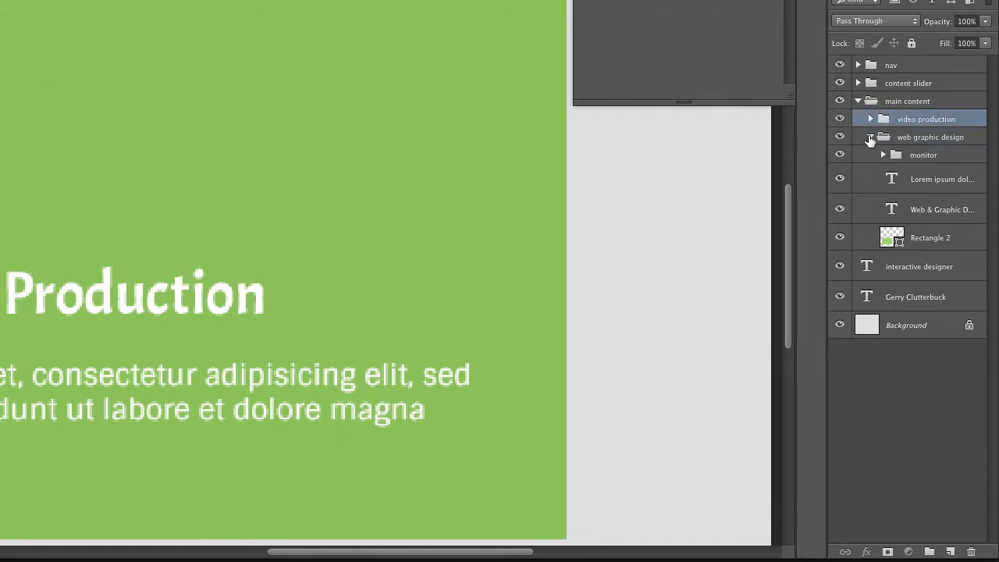
{"action": "left_click", "coordinate": [870, 138]}
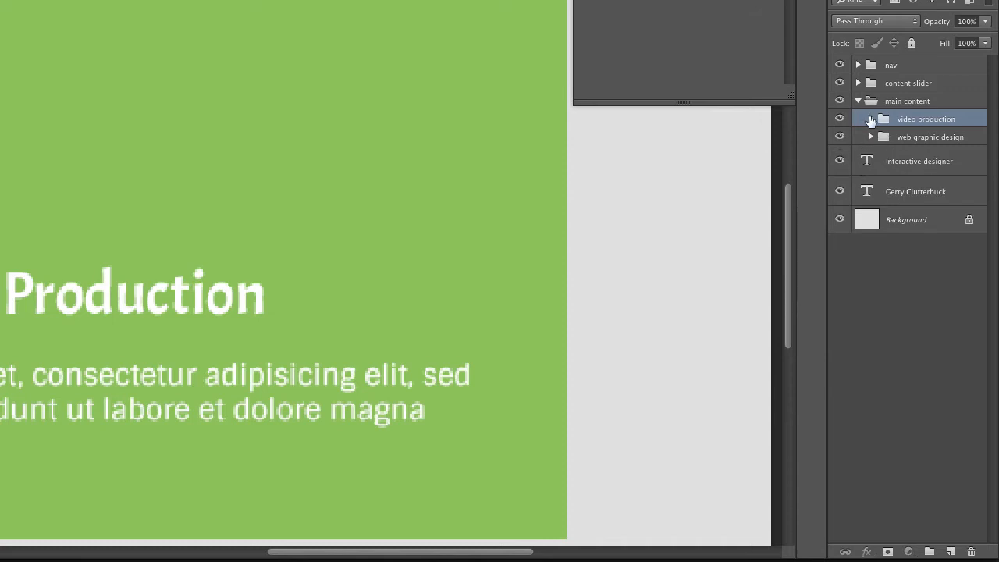
{"action": "left_click", "coordinate": [870, 119]}
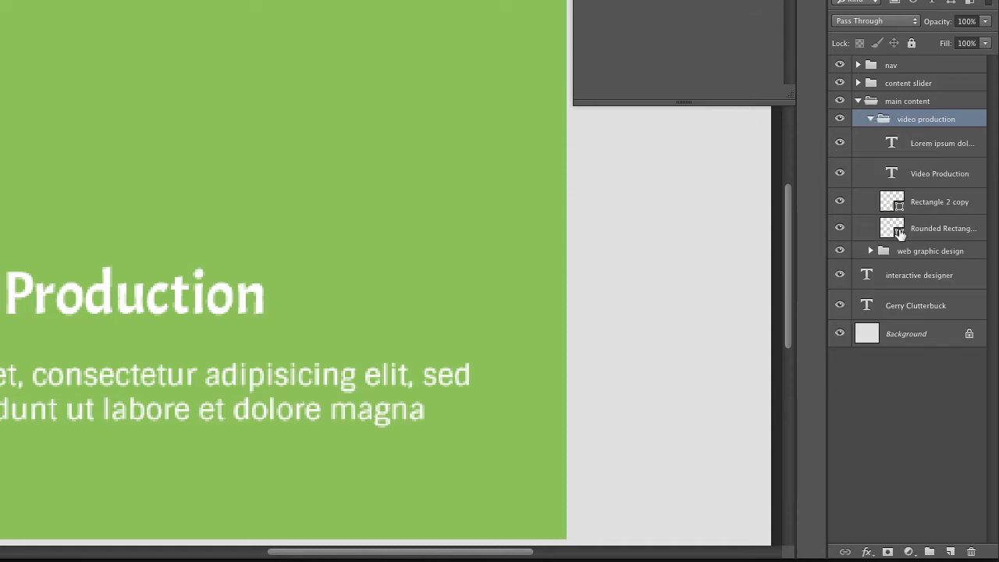
{"action": "left_click", "coordinate": [883, 231]}
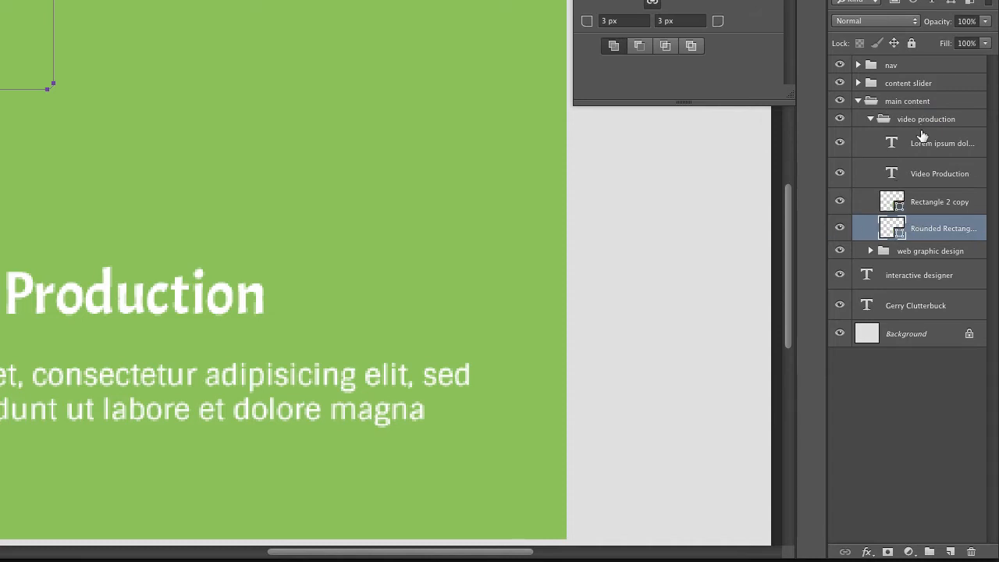
{"action": "left_click_drag", "start_coordinate": [888, 231], "coordinate": [887, 132]}
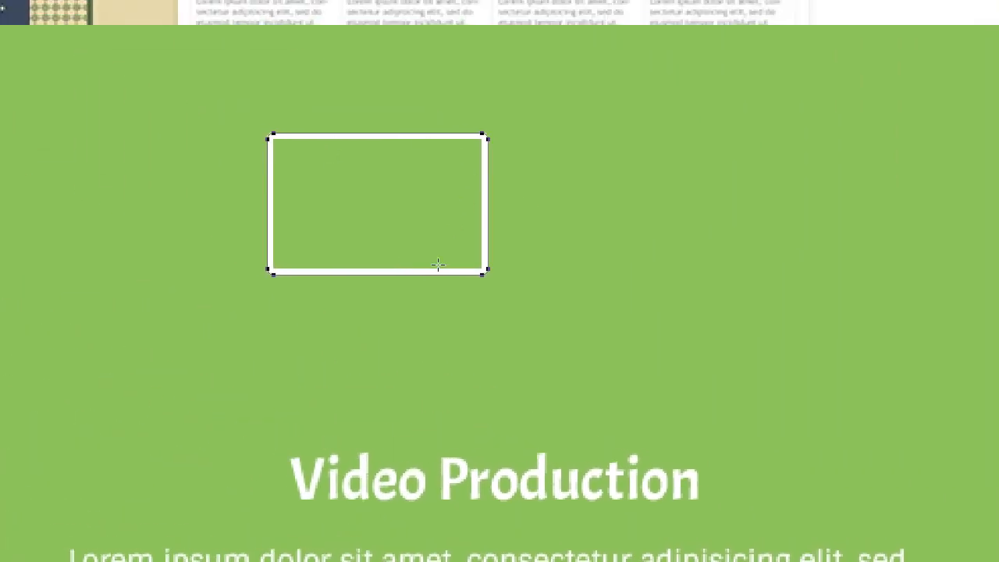
{"action": "key", "text": "v"}
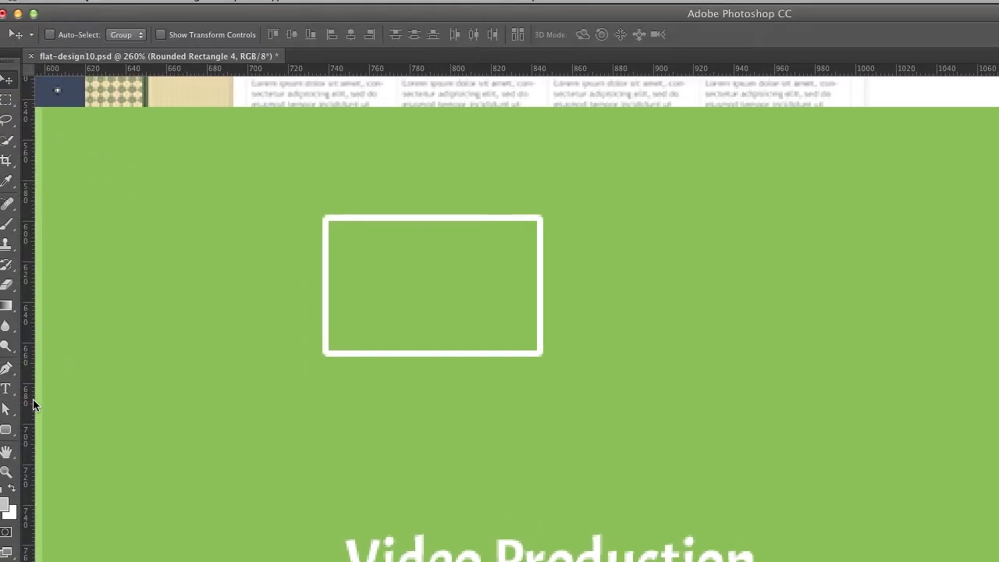
Step: Draw a small upright rectangle about 10 × 22 px and nudge it onto the rounded rectangle's upper edge, toward its left end
{"action": "right_click", "coordinate": [6, 430]}
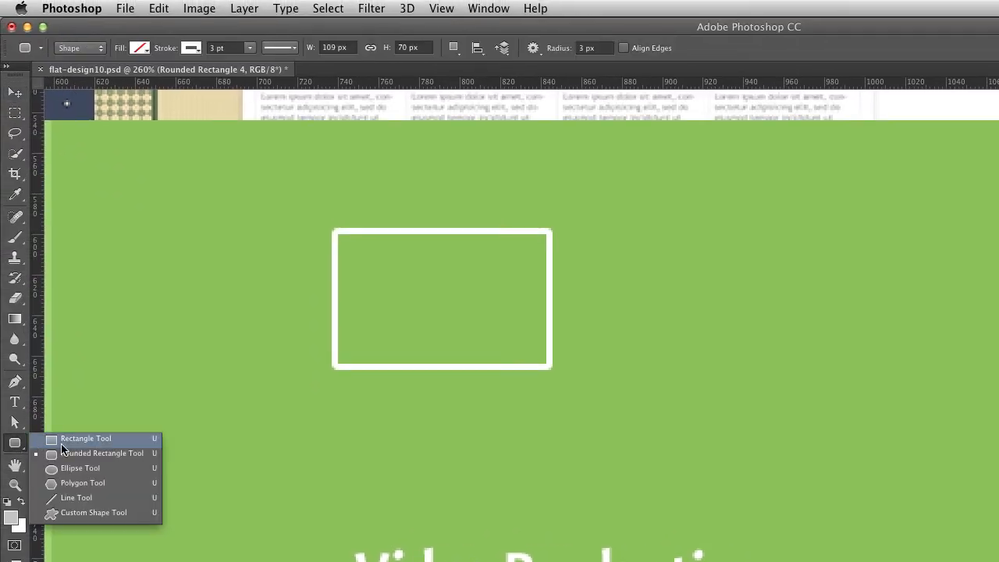
{"action": "left_click", "coordinate": [41, 432]}
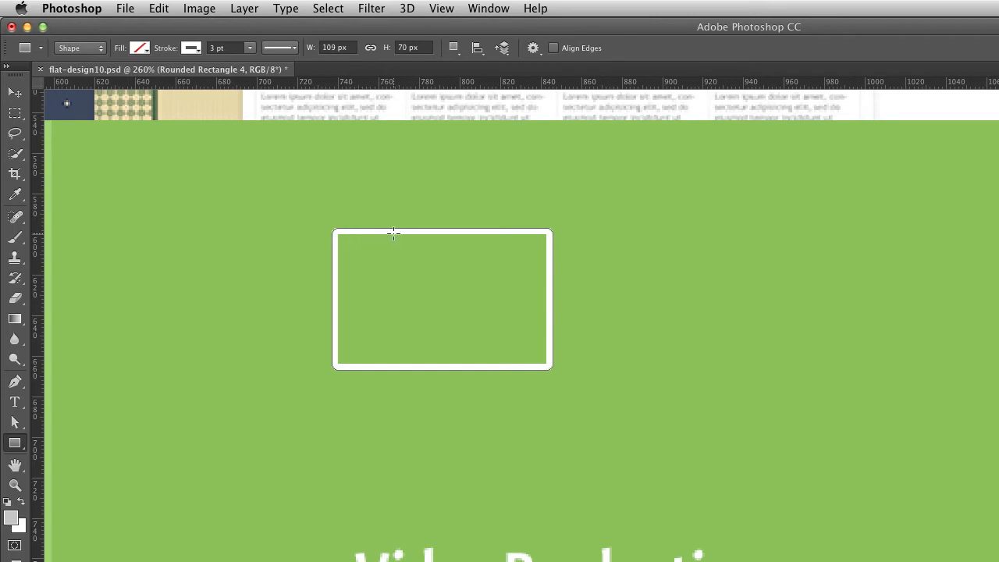
{"action": "left_click_drag", "start_coordinate": [376, 233], "coordinate": [392, 192]}
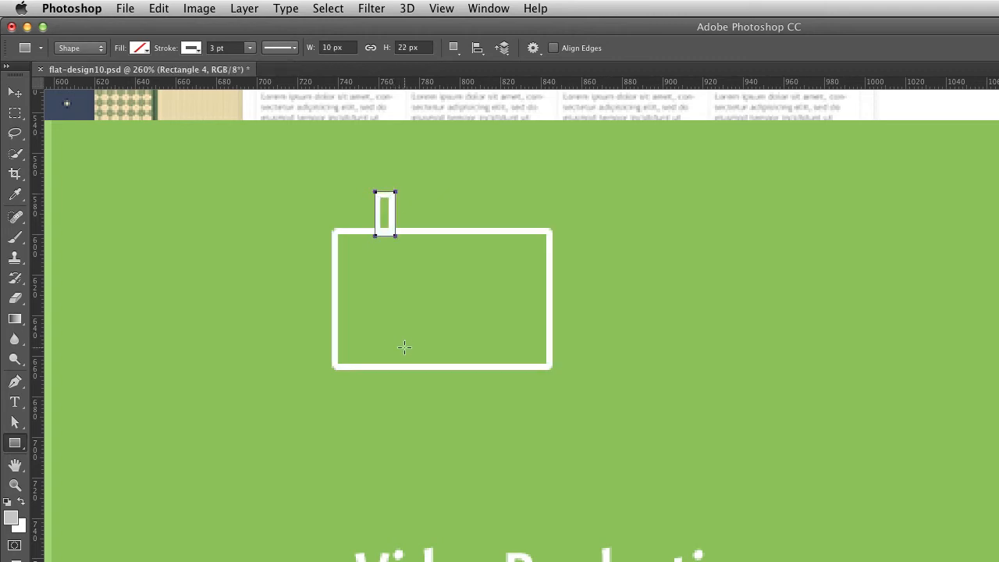
{"action": "key", "text": "v"}
{"action": "key", "text": "Up"}
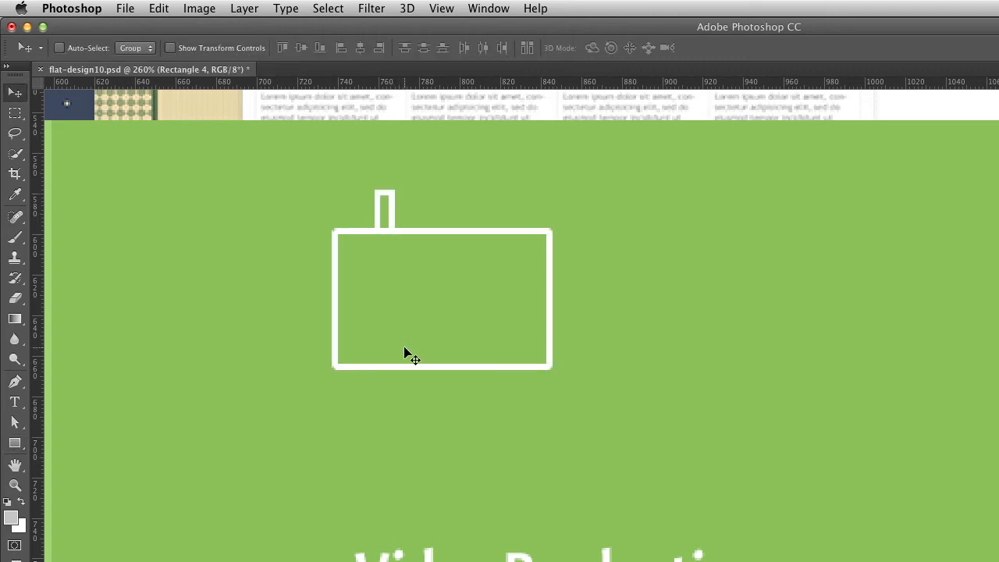
{"action": "key", "text": "Down"}
{"action": "key", "text": "Up"}
{"action": "key", "text": "Left"}
Step: Duplicate the small upright rectangle and shift the copy 50 px to the right
{"action": "key", "text": "super+j"}
{"action": "key", "text": "shift+Right"}
{"action": "key", "text": "shift+Right"}
{"action": "key", "text": "shift+Right"}
{"action": "key", "text": "shift+Right"}
{"action": "key", "text": "shift+Right"}
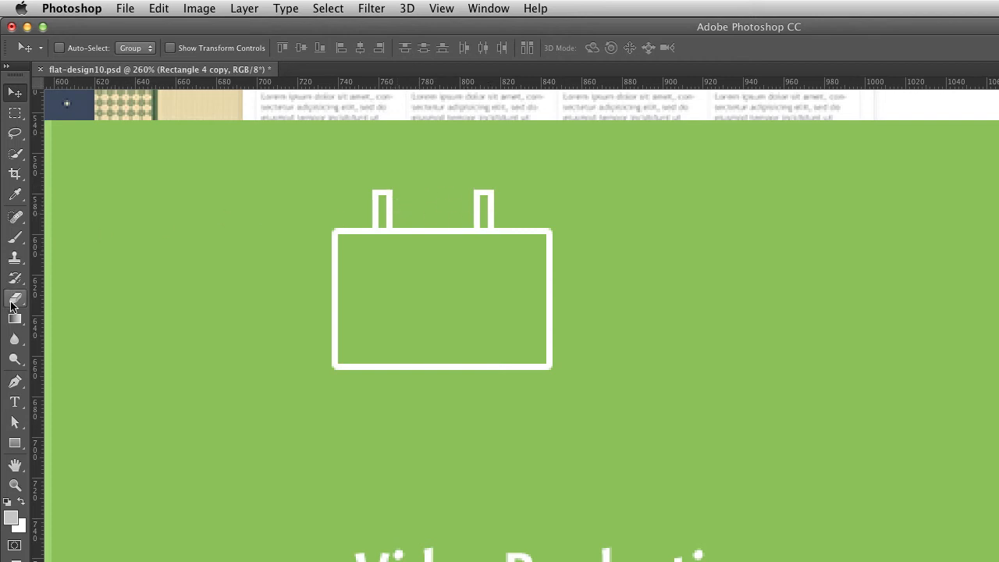
Step: Draw a trial rounded rectangle about 101 × 23 px to the right of the camera body
{"action": "left_click", "coordinate": [16, 445]}
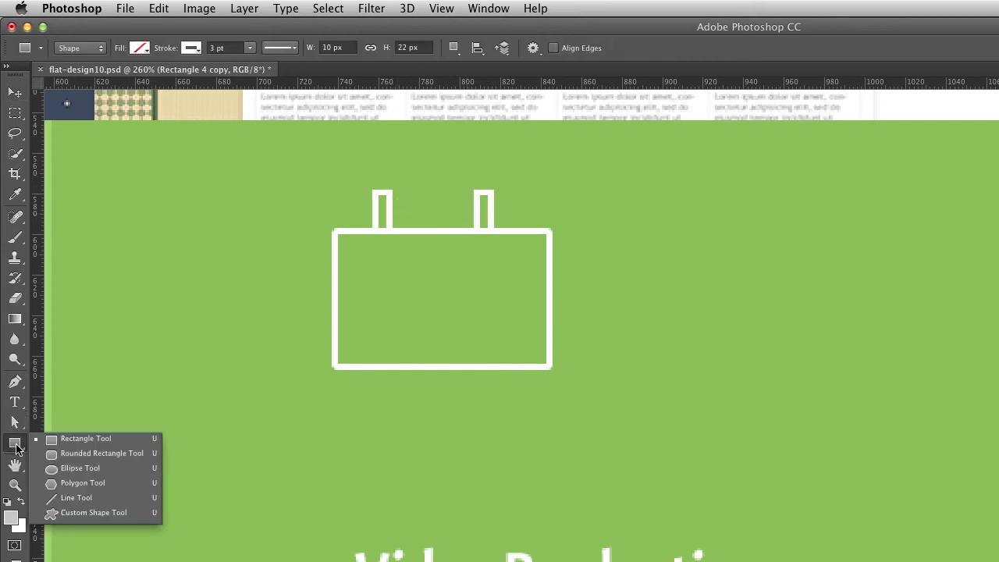
{"action": "left_click", "coordinate": [56, 454]}
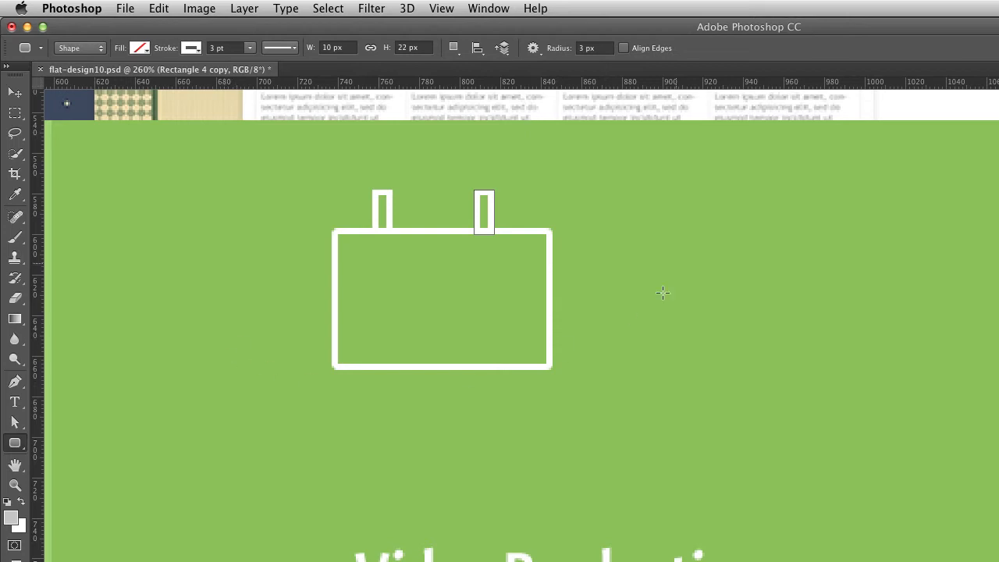
{"action": "left_click_drag", "start_coordinate": [642, 232], "coordinate": [849, 280]}
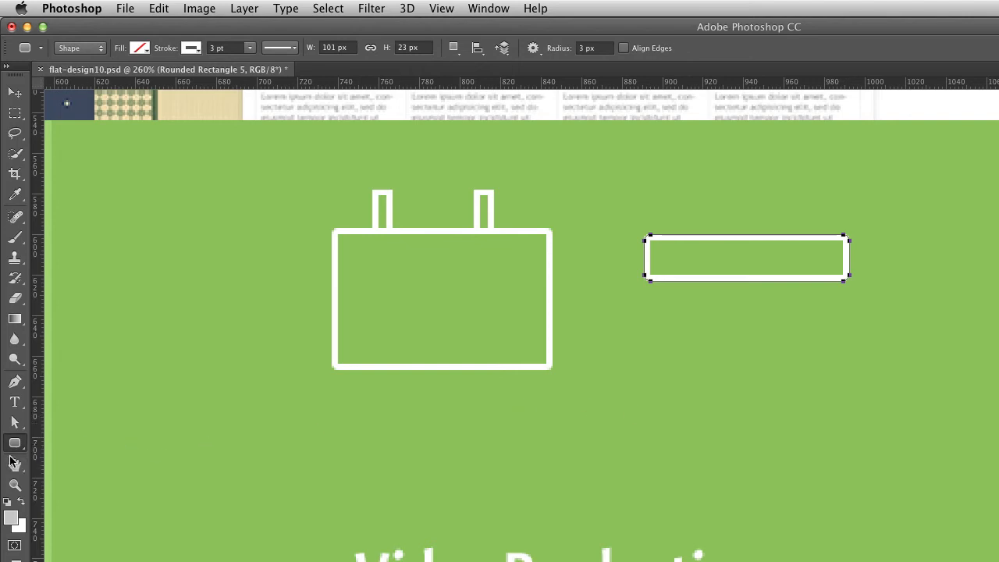
Step: Subtract a rectangle about 138 × 56 px from the trial shape's lower half, and delete the trial shape
{"action": "left_click_drag", "start_coordinate": [17, 445], "coordinate": [52, 440]}
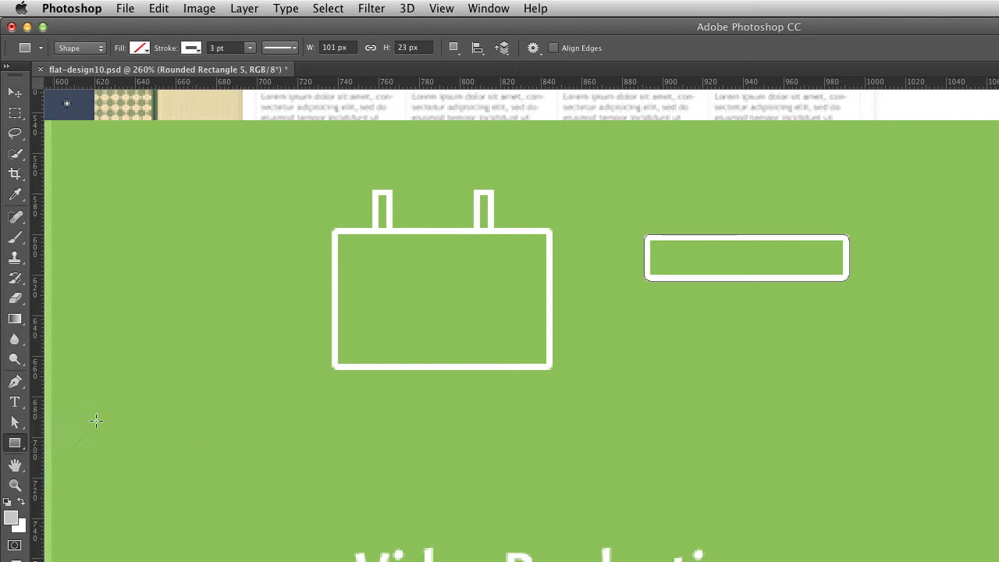
{"action": "left_click", "coordinate": [454, 48]}
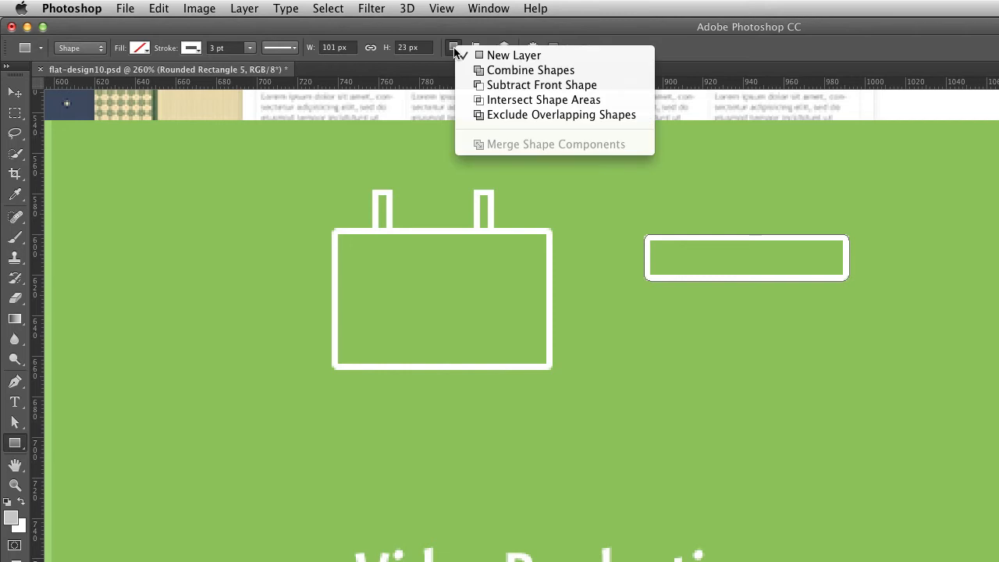
{"action": "left_click", "coordinate": [500, 87]}
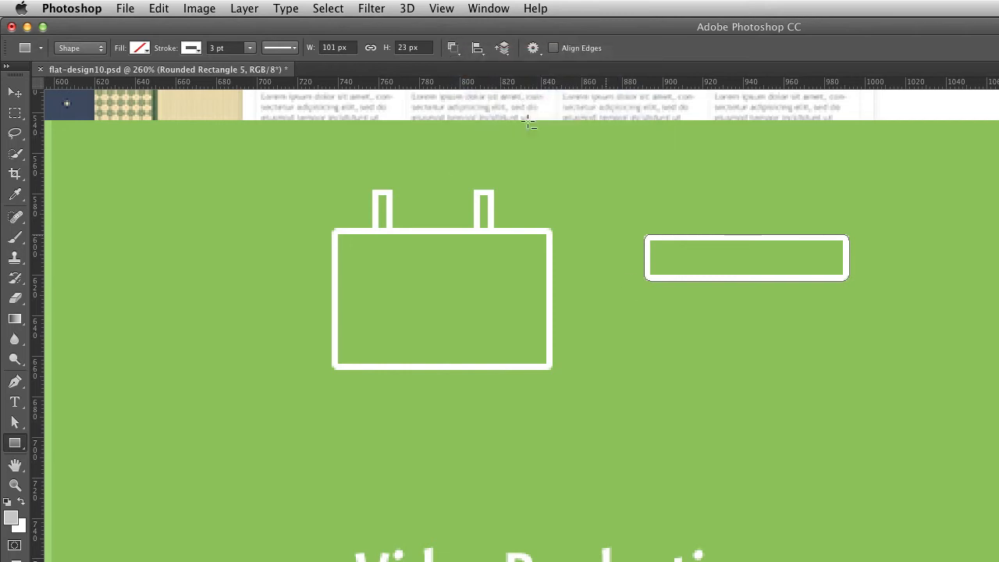
{"action": "left_click_drag", "start_coordinate": [612, 348], "coordinate": [892, 261]}
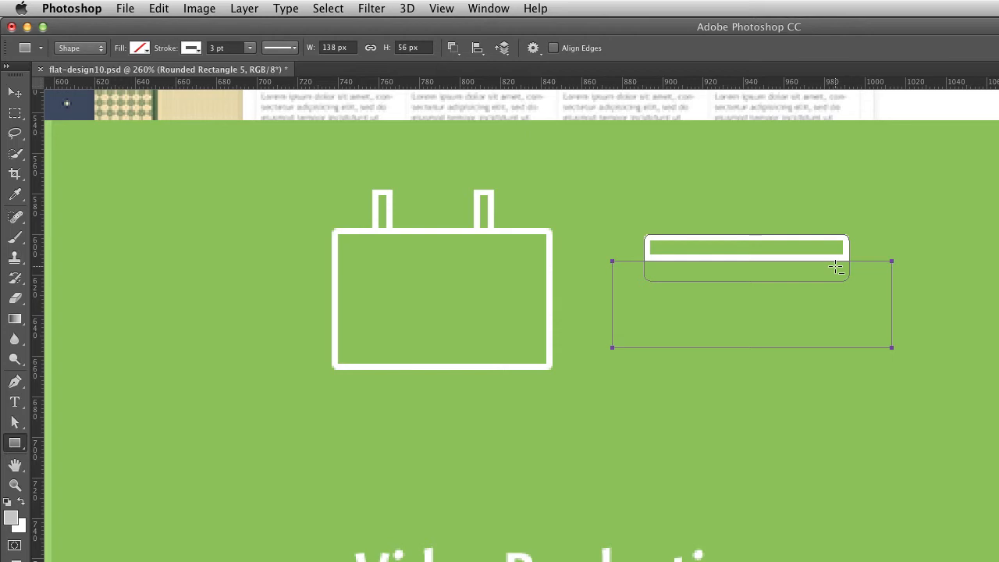
{"action": "key", "text": "v"}
{"action": "key", "text": "Delete"}
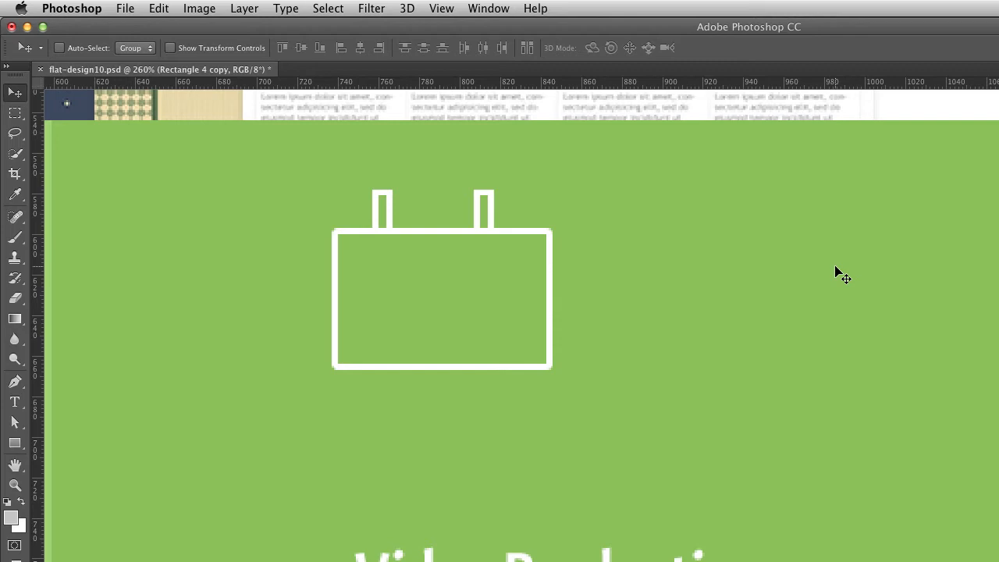
Step: Draw a rounded rectangle about 60 × 12 px across the tops of the two small uprights
{"action": "left_click", "coordinate": [15, 443]}
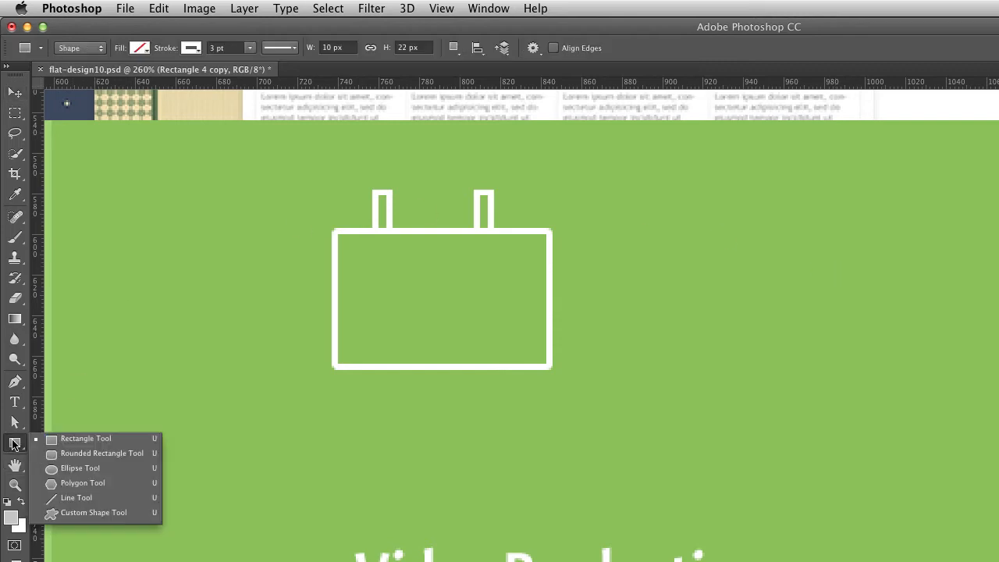
{"action": "left_click", "coordinate": [69, 453]}
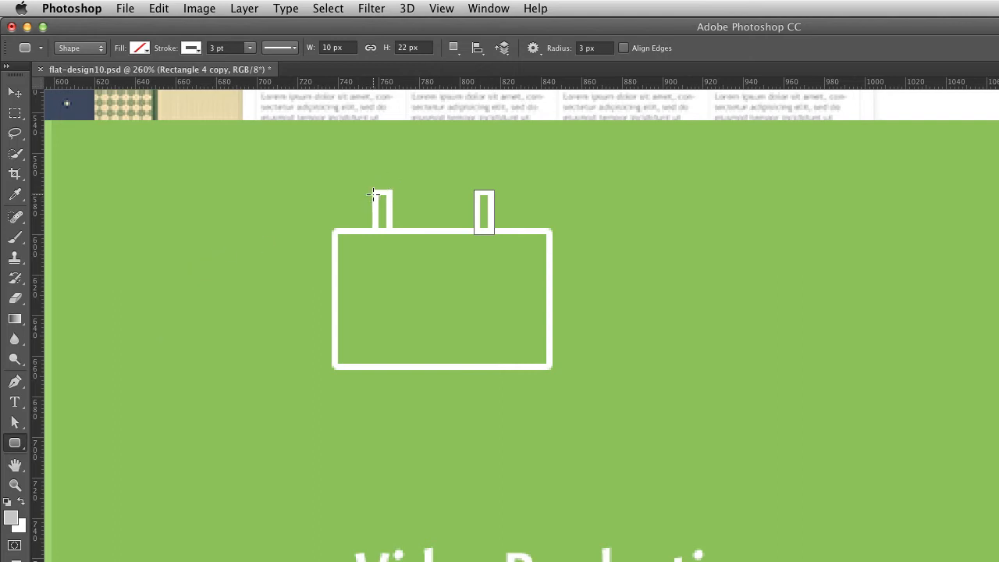
{"action": "left_click_drag", "start_coordinate": [373, 193], "coordinate": [491, 169]}
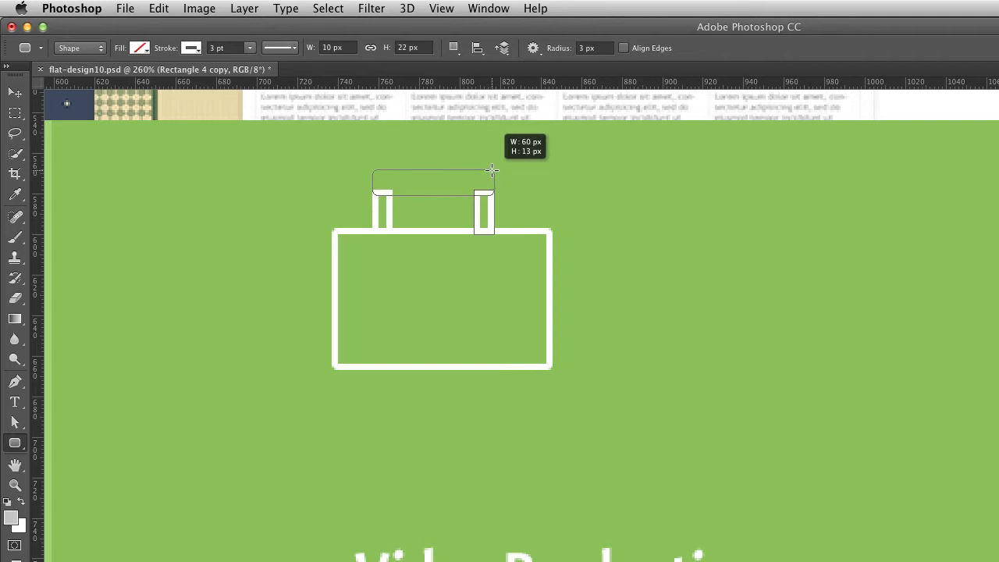
{"action": "left_click_drag", "start_coordinate": [492, 169], "coordinate": [491, 171]}
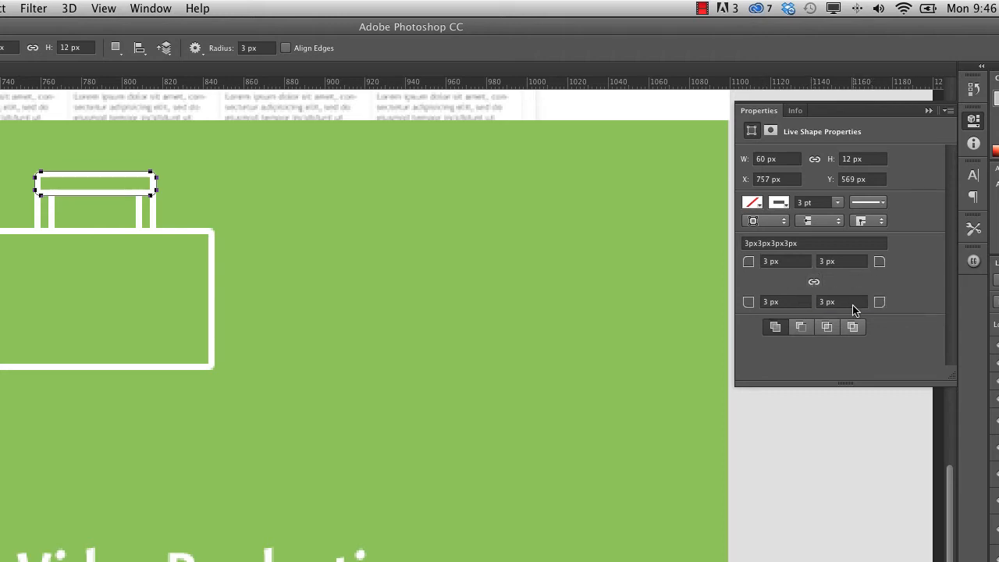
Step: Set both bottom corner radii of the handle bar to 0 px
{"action": "left_click", "coordinate": [780, 301]}
{"action": "type", "text": "0"}
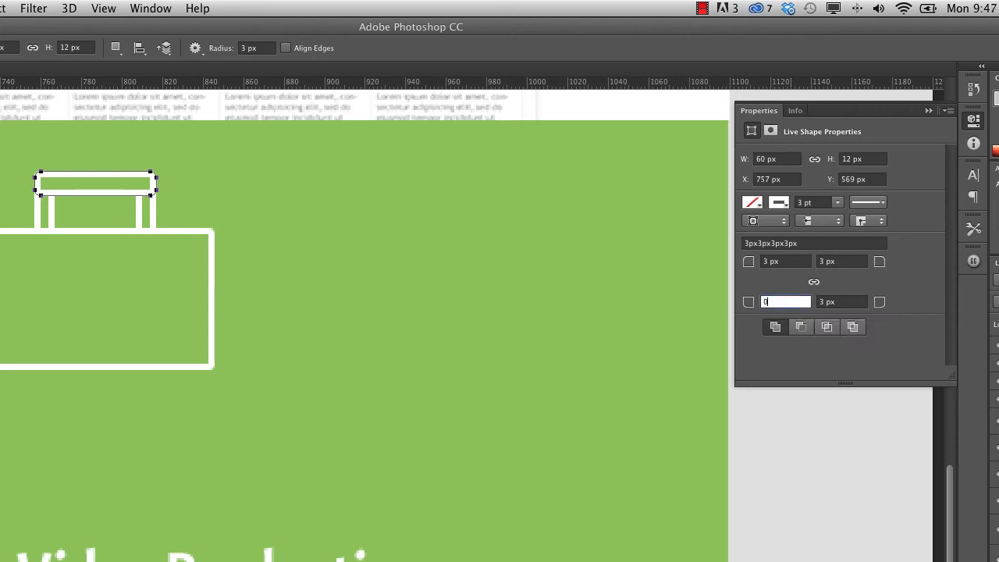
{"action": "key", "text": "Return"}
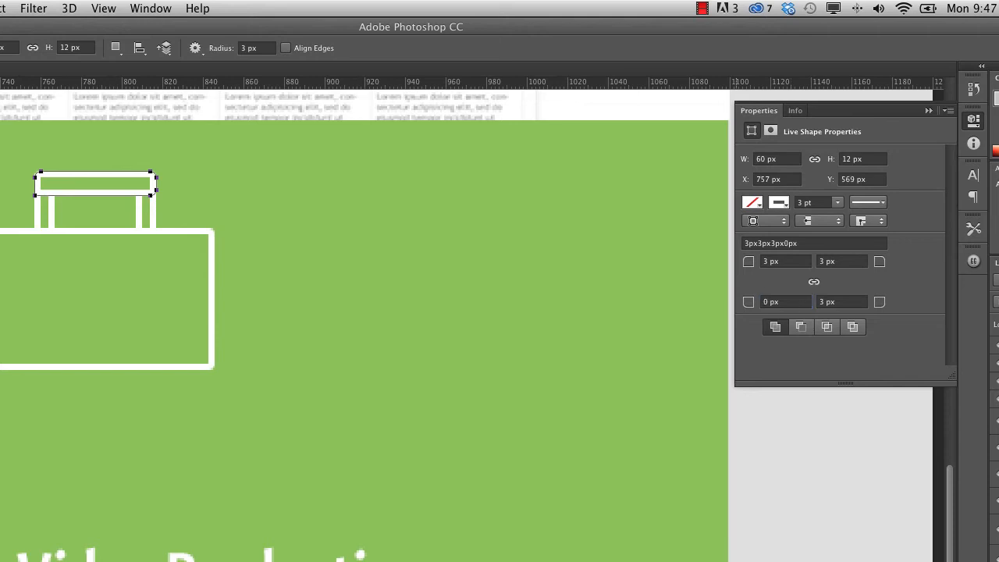
{"action": "left_click", "coordinate": [840, 301]}
{"action": "type", "text": "0"}
{"action": "key", "text": "Return"}
{"action": "key", "text": "v"}
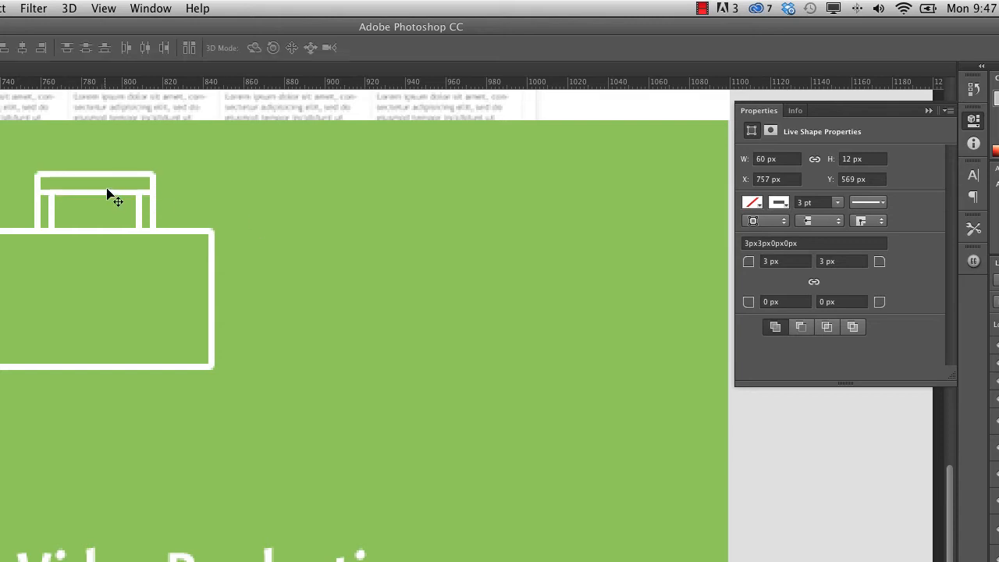
Step: Try nudging the handle bar up and down in 1 px increments against the two uprights
{"action": "key", "text": "Up"}
{"action": "key", "text": "Up"}
{"action": "key", "text": "Down"}
{"action": "key", "text": "Down"}
{"action": "key", "text": "Down"}
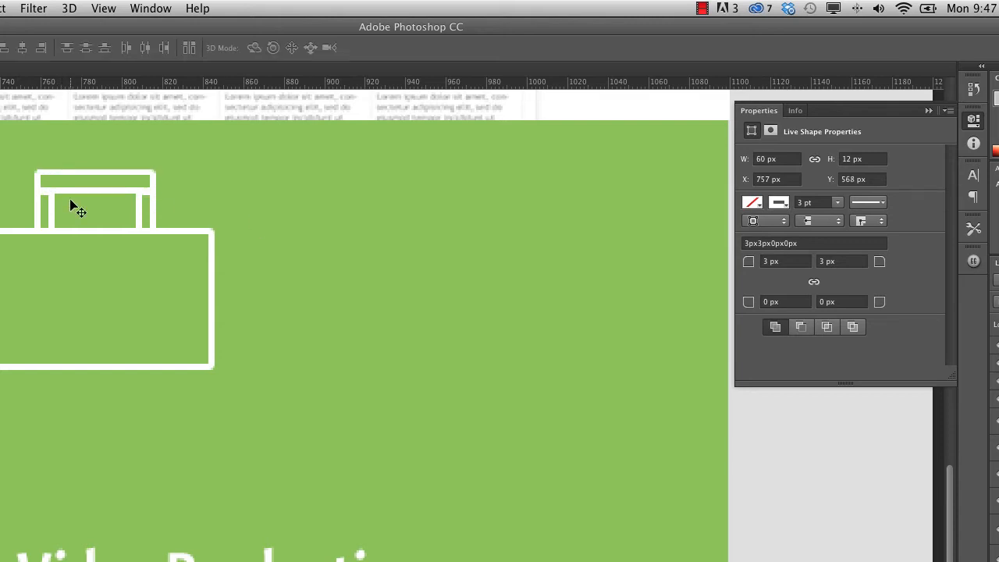
{"action": "key", "text": "Up"}
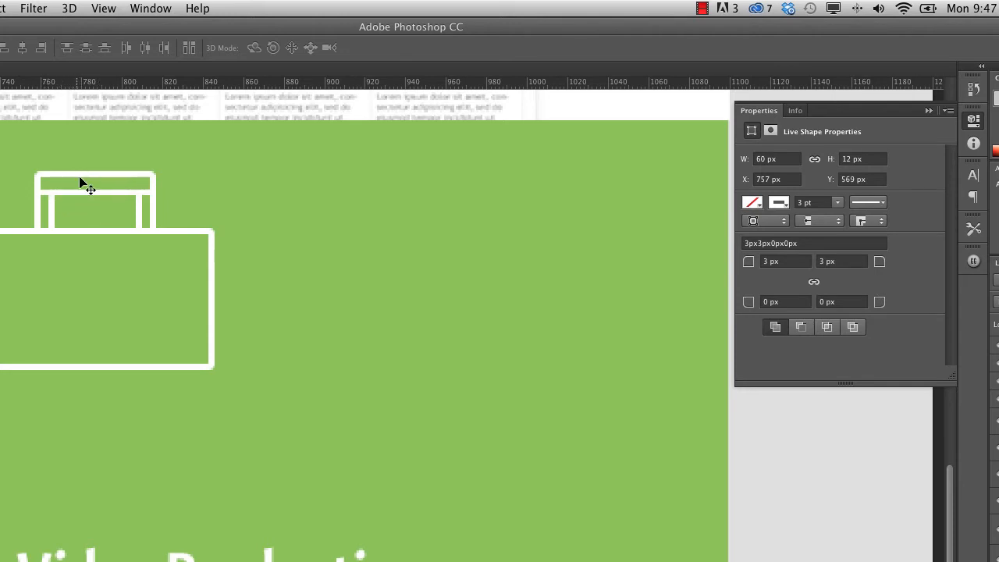
Step: Move the top anchor points of the handle bar down 2 px, reducing its height to 10 px
{"action": "key", "text": "a"}
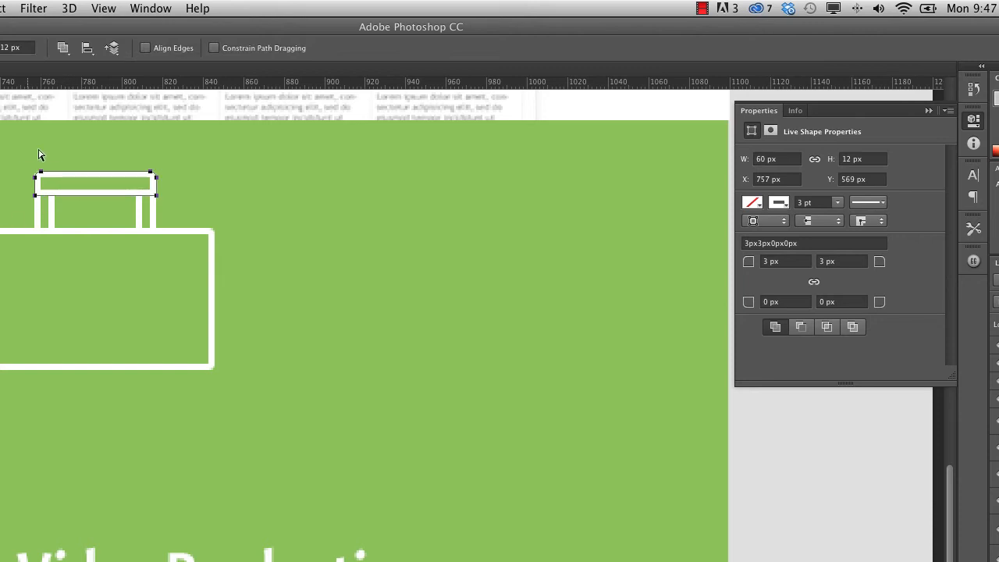
{"action": "left_click_drag", "start_coordinate": [3, 149], "coordinate": [179, 187]}
{"action": "key", "text": "Down"}
{"action": "key", "text": "Down"}
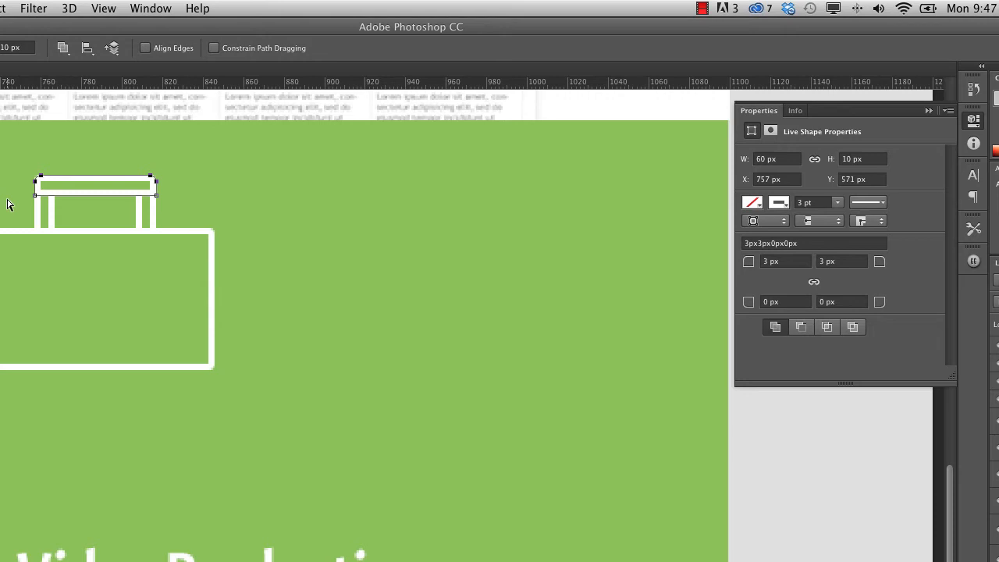
{"action": "left_click", "coordinate": [56, 160]}
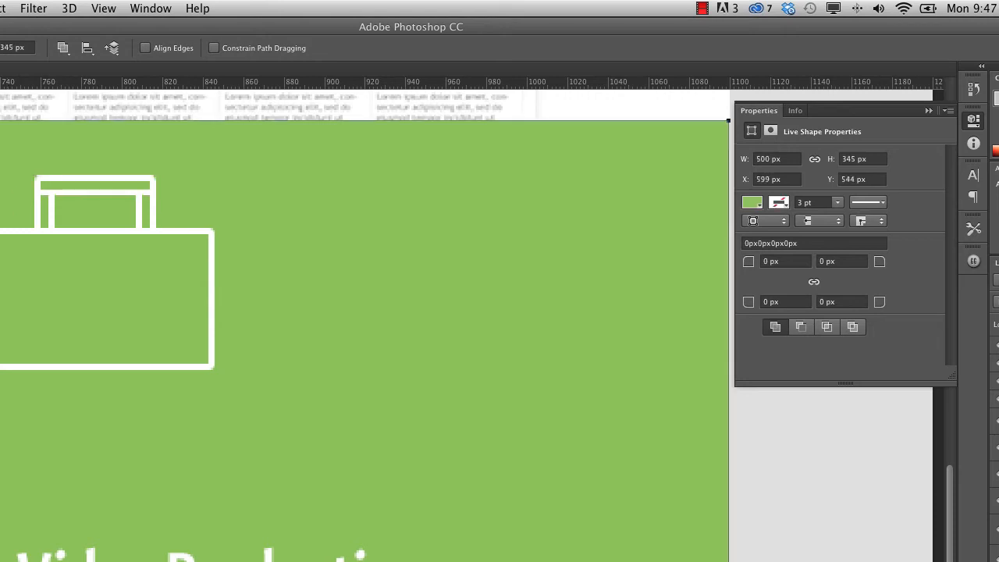
{"action": "key", "text": "v"}
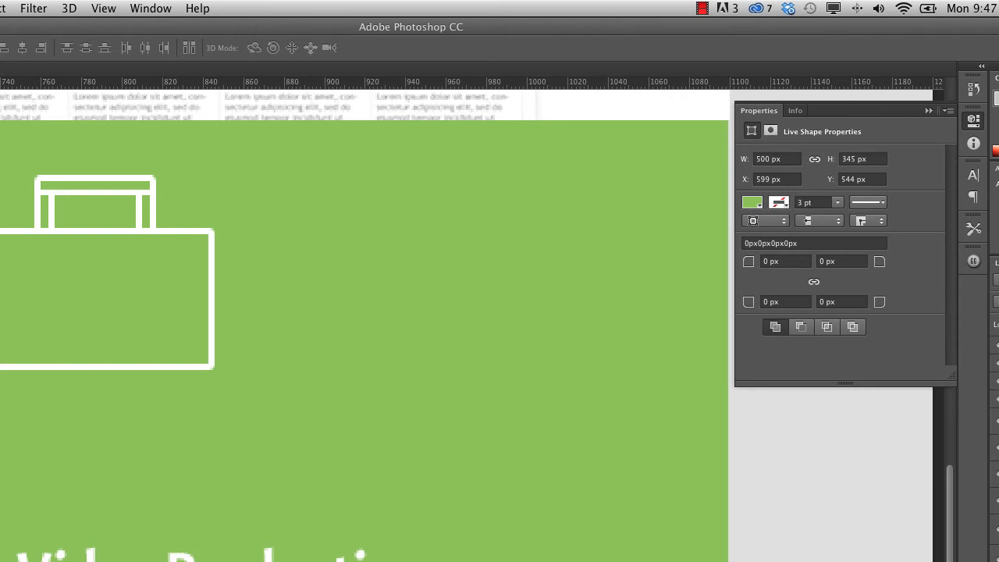
{"action": "key", "text": "super+minus"}
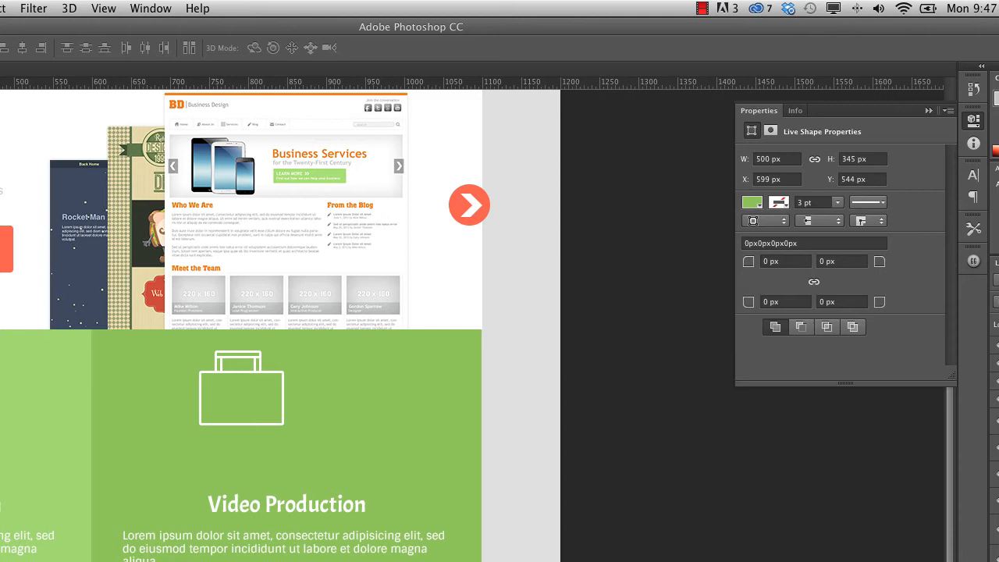
{"action": "left_click_drag", "start_coordinate": [251, 408], "coordinate": [222, 395]}
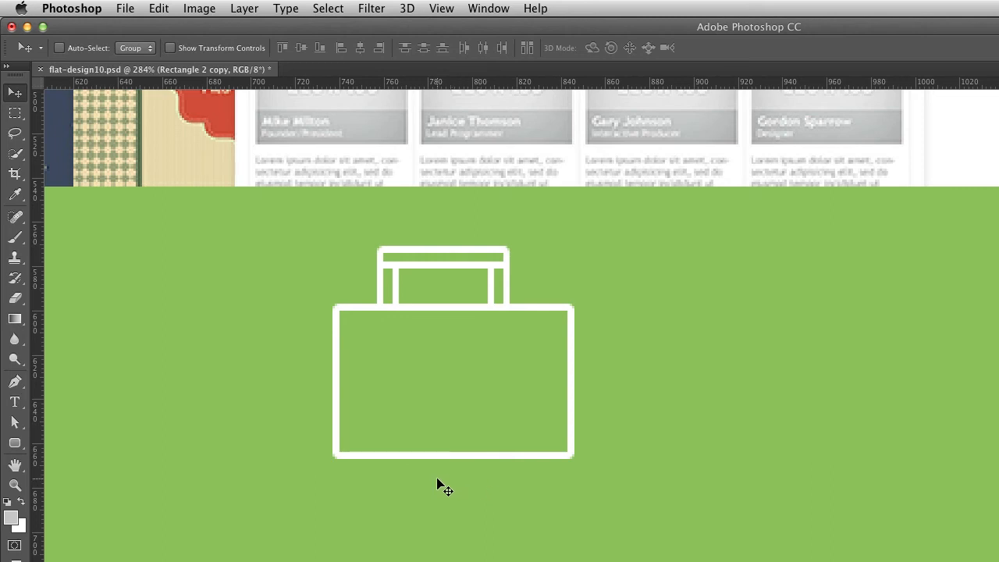
Step: Draw a square-cornered rectangle about 54 × 8 px overlapping the bottom edge of the camera body
{"action": "left_click", "coordinate": [15, 442]}
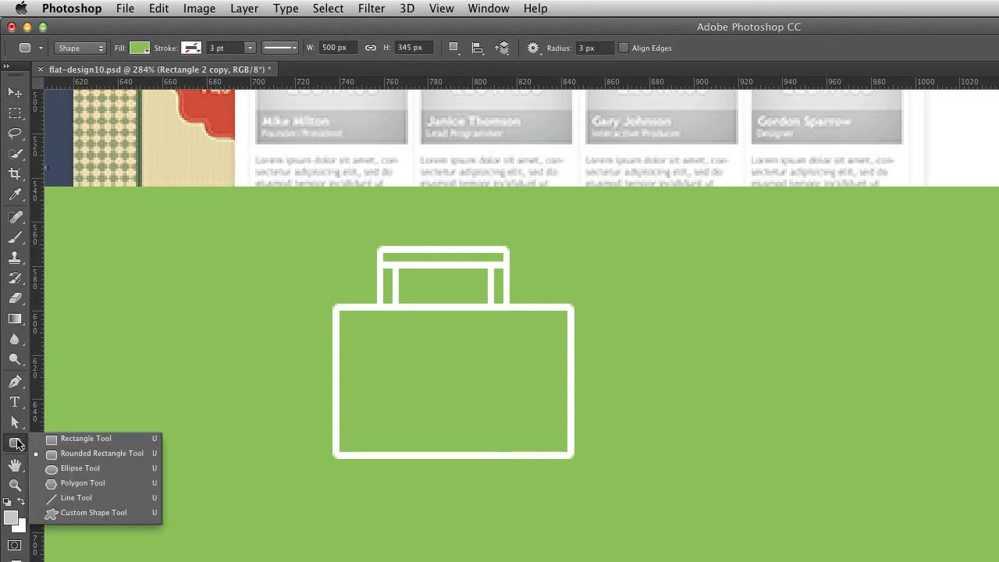
{"action": "left_click", "coordinate": [66, 439]}
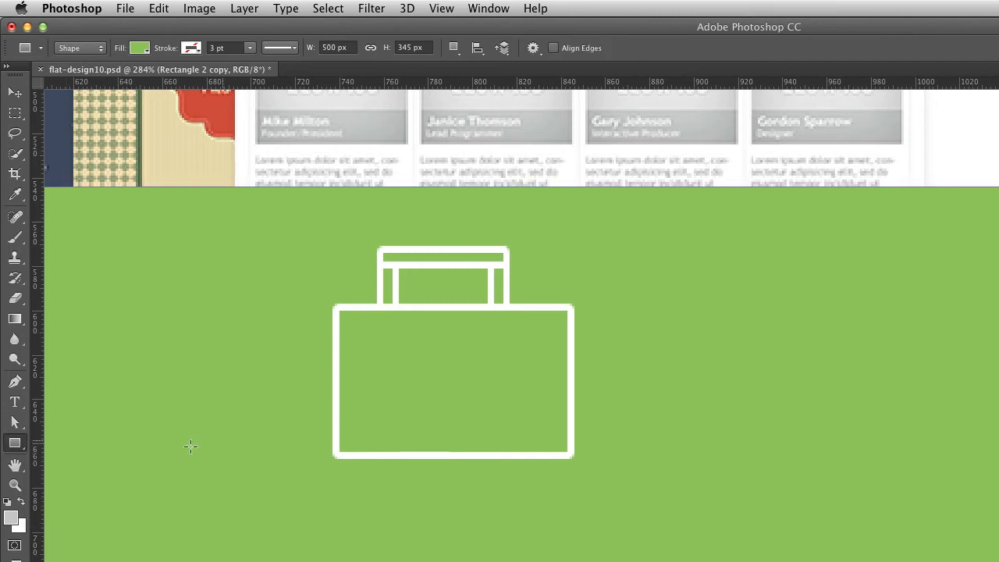
{"action": "left_click_drag", "start_coordinate": [407, 454], "coordinate": [526, 469]}
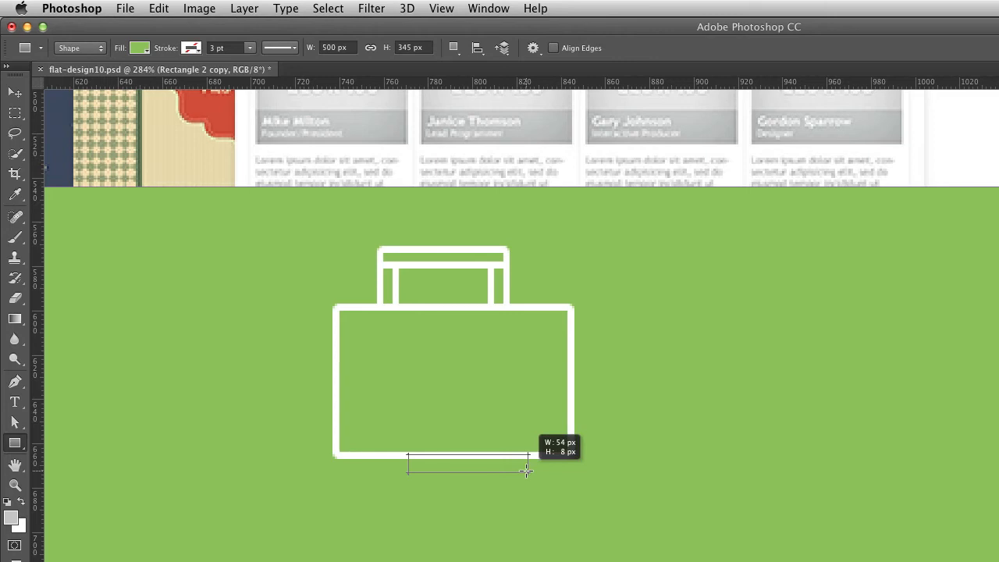
{"action": "left_click_drag", "start_coordinate": [526, 469], "coordinate": [526, 469]}
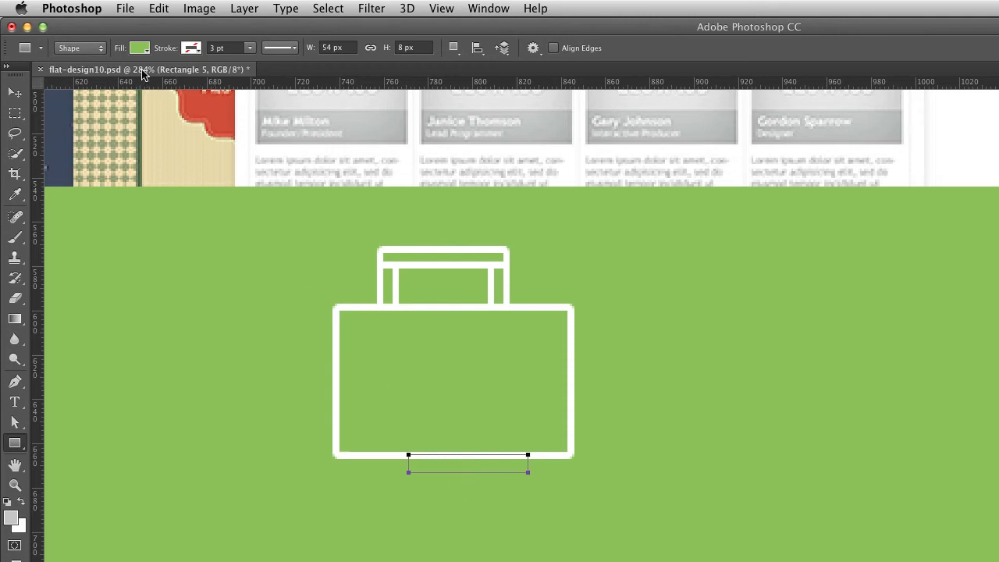
Step: Give the small bottom rectangle no fill and a white stroke, and nudge it 10 px left
{"action": "left_click", "coordinate": [139, 49]}
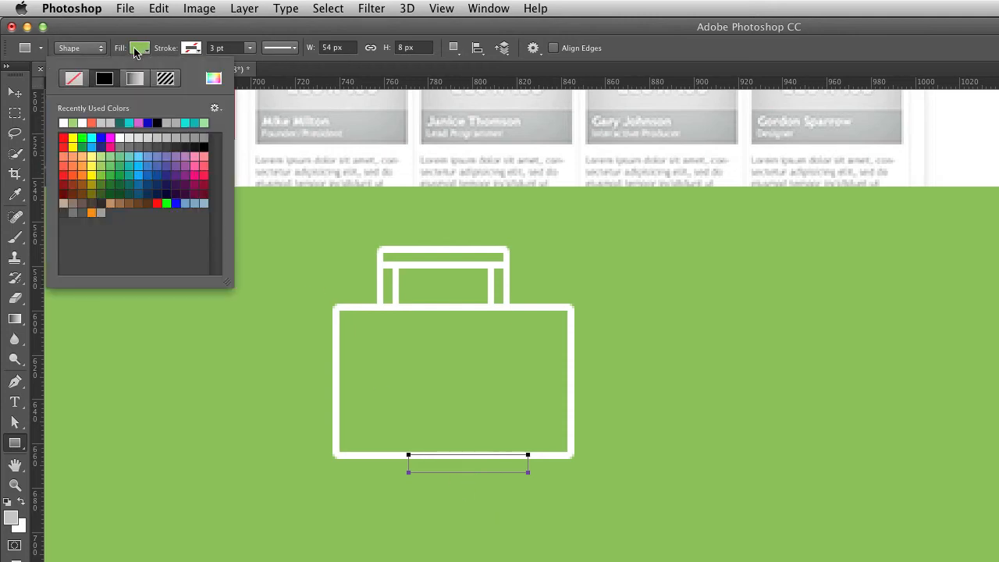
{"action": "left_click", "coordinate": [75, 79]}
{"action": "left_click", "coordinate": [192, 49]}
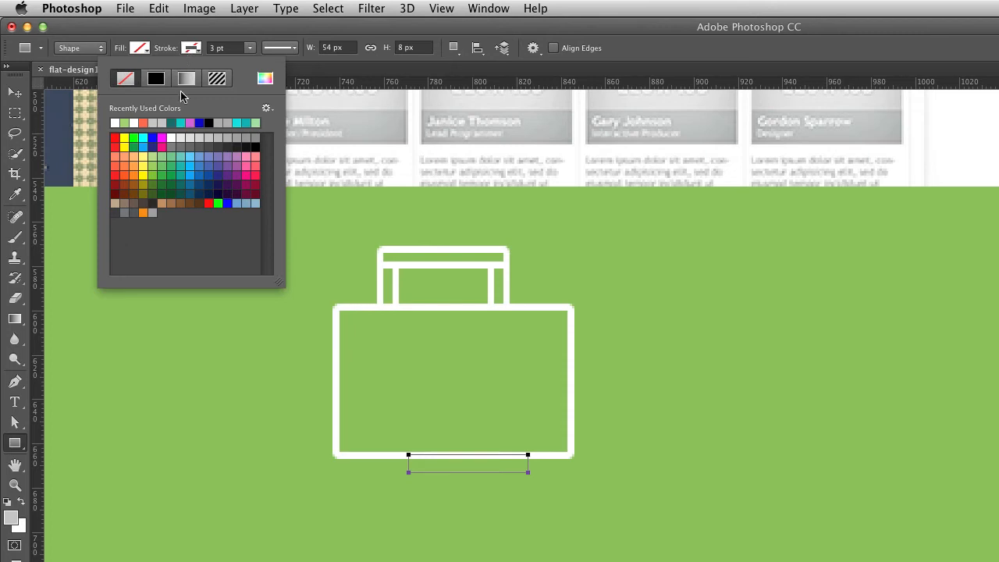
{"action": "left_click", "coordinate": [116, 123]}
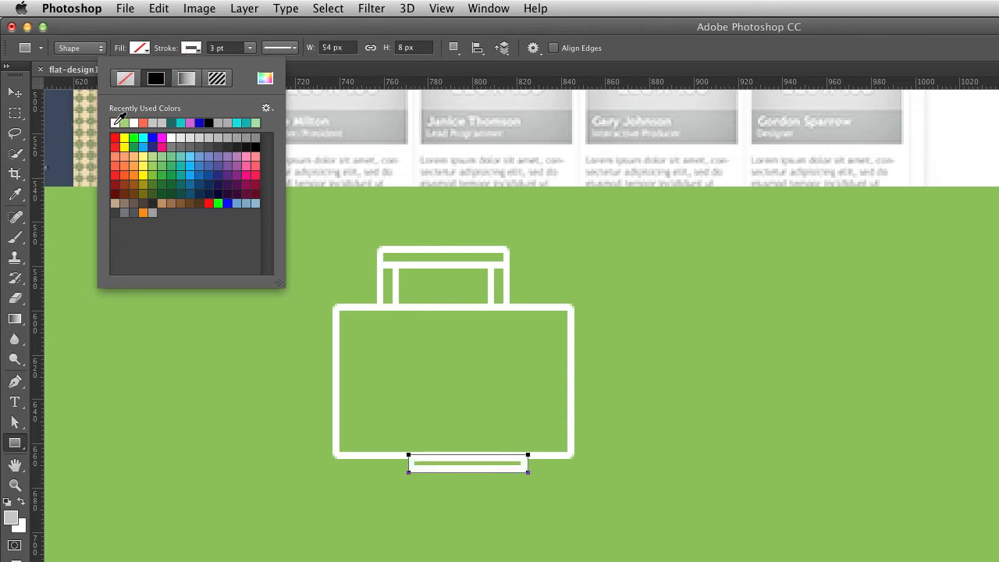
{"action": "left_click", "coordinate": [195, 48]}
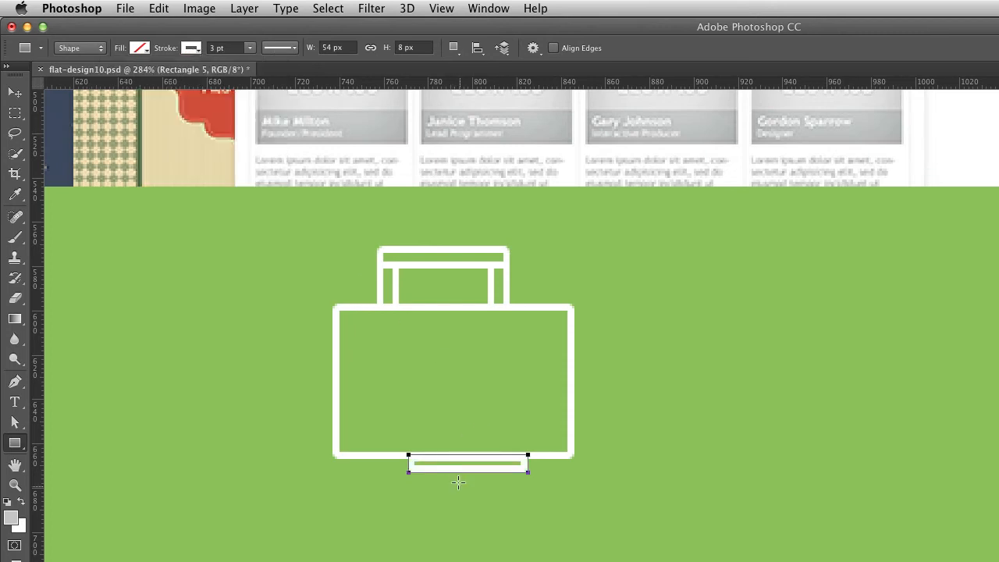
{"action": "key", "text": "v"}
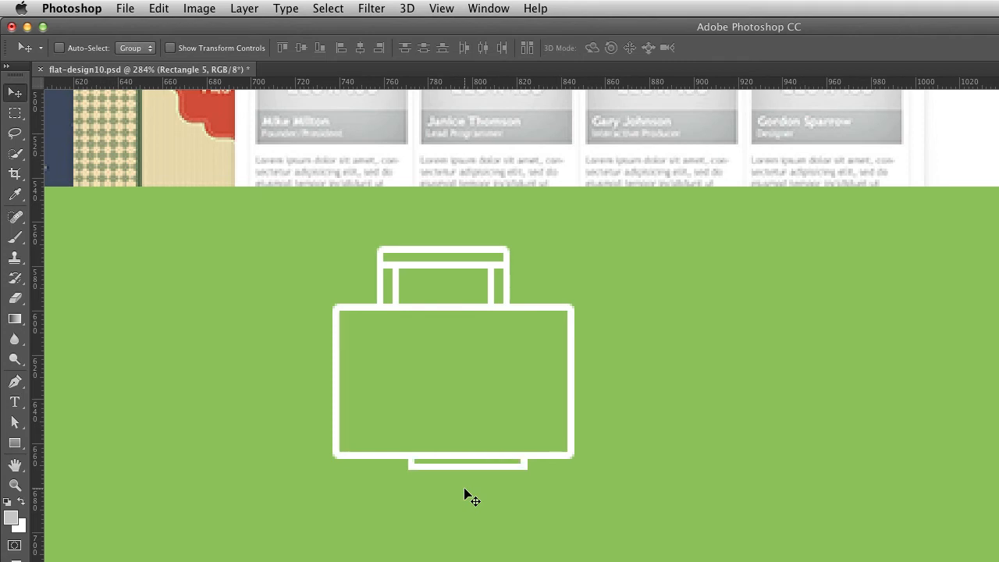
{"action": "key", "text": "shift+Left"}
Step: Duplicate the small bottom rectangle and nudge the copy down until it sits 4 px lower
{"action": "key", "text": "super+j"}
{"action": "key", "text": "Down"}
{"action": "key", "text": "Down"}
{"action": "key", "text": "Down"}
{"action": "key", "text": "Down"}
{"action": "key", "text": "Down"}
{"action": "key", "text": "Down"}
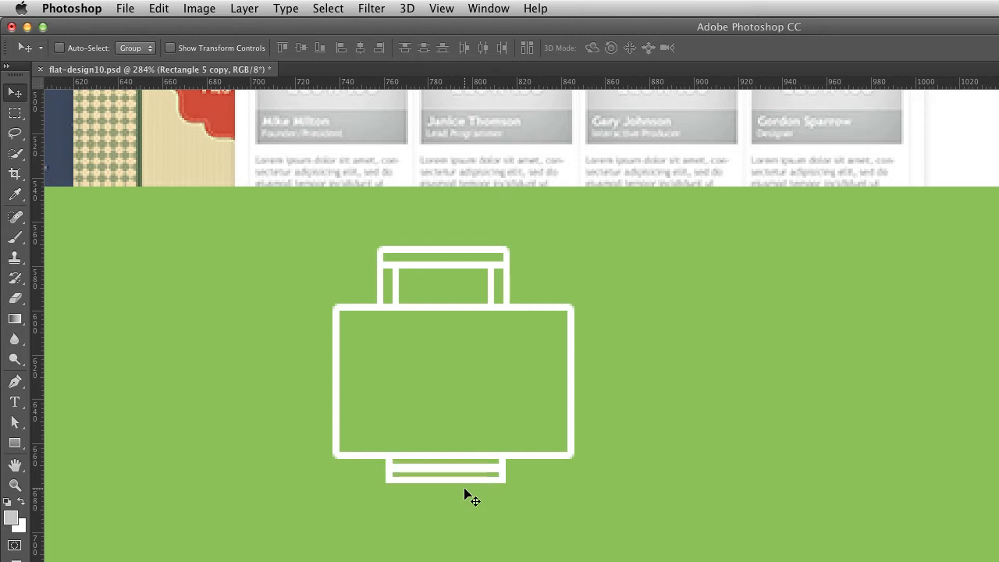
{"action": "key", "text": "Down"}
{"action": "key", "text": "Down"}
{"action": "key", "text": "Down"}
{"action": "key", "text": "Down"}
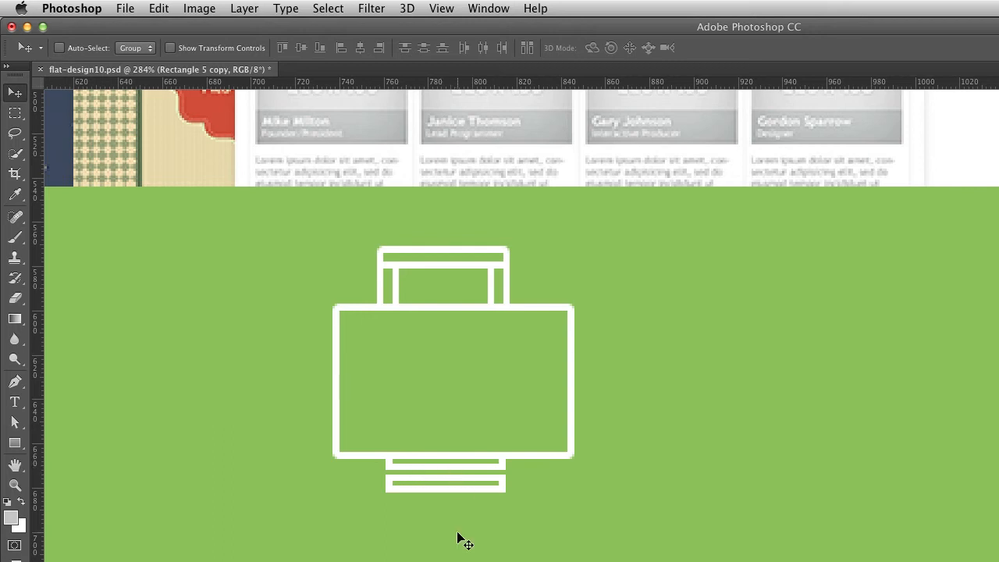
{"action": "key", "text": "Up"}
{"action": "key", "text": "Up"}
{"action": "key", "text": "Up"}
{"action": "key", "text": "Up"}
{"action": "key", "text": "Up"}
{"action": "key", "text": "Up"}
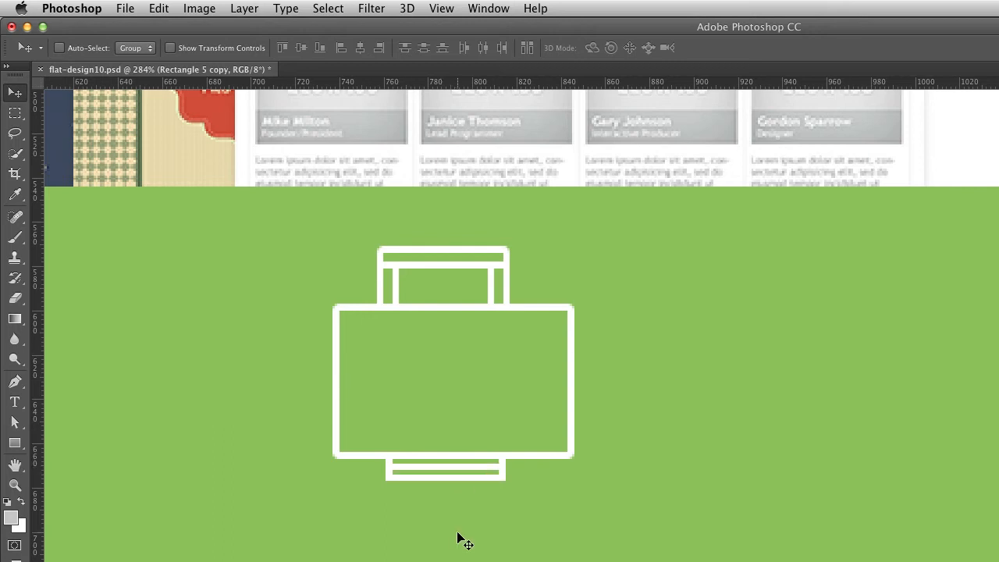
Step: Resize the duplicated rectangle to about 62 × 13 px, widening it evenly from its center and extending it downward
{"action": "key", "text": "super+t"}
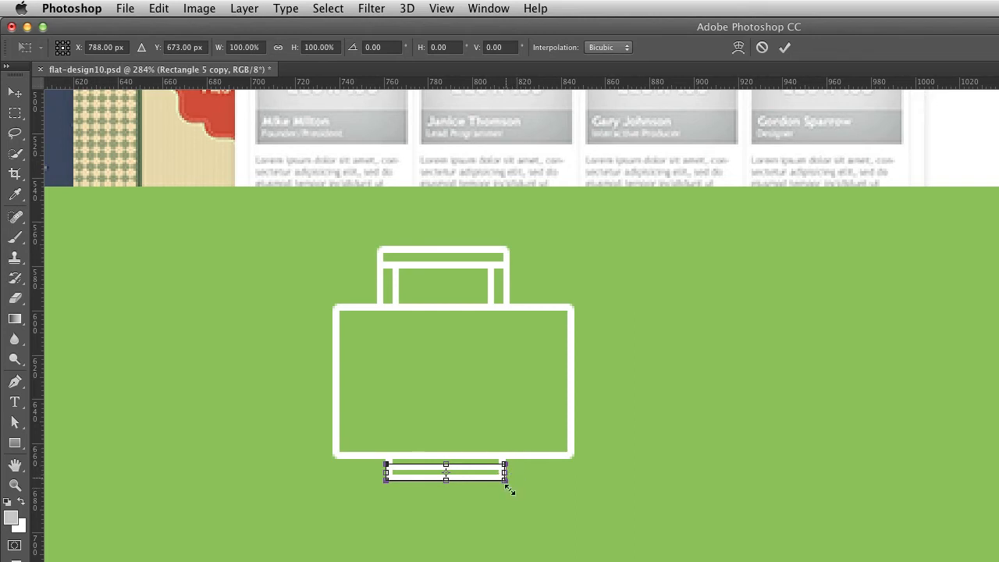
{"action": "left_click_drag", "start_coordinate": [506, 470], "coordinate": [515, 473]}
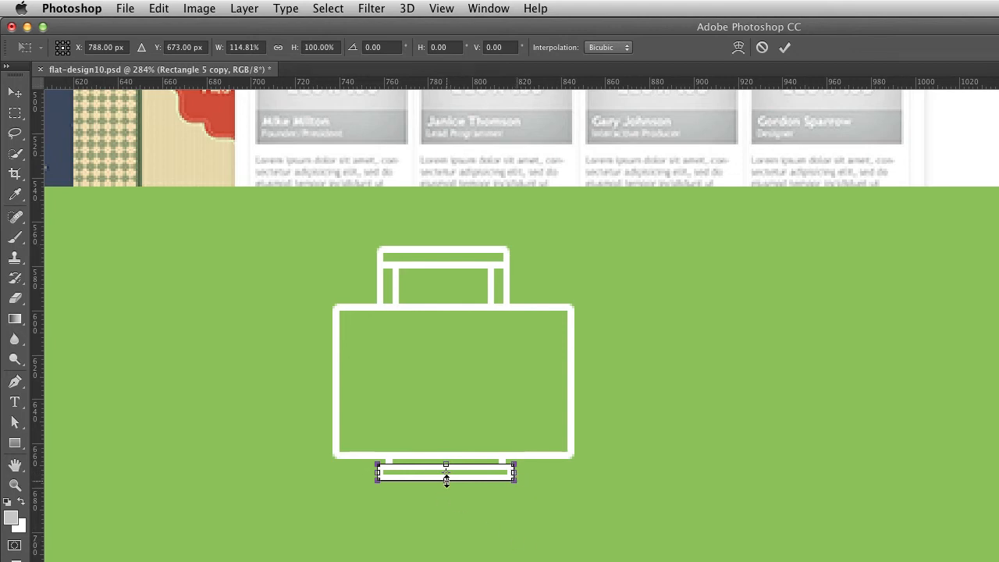
{"action": "left_click_drag", "start_coordinate": [446, 482], "coordinate": [446, 496]}
{"action": "key", "text": "Up"}
{"action": "key", "text": "Up"}
{"action": "key", "text": "Up"}
{"action": "key", "text": "Return"}
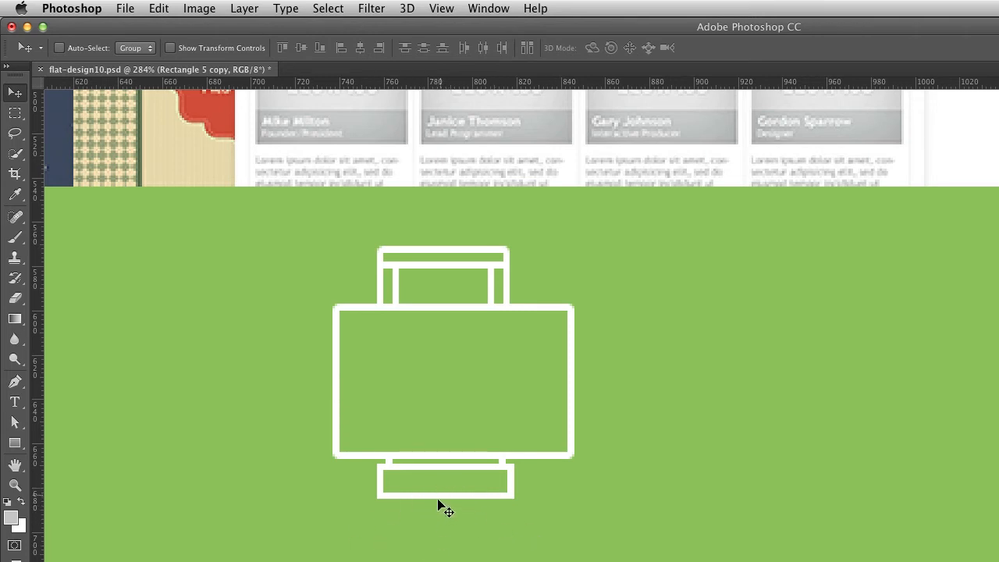
{"action": "key", "text": "super+t"}
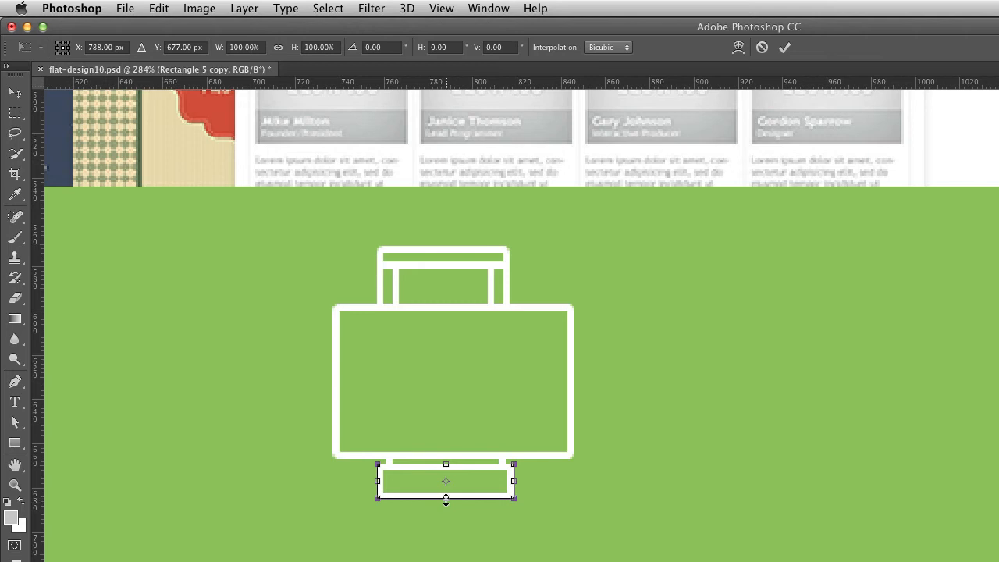
{"action": "left_click_drag", "start_coordinate": [446, 497], "coordinate": [446, 492]}
{"action": "key", "text": "Return"}
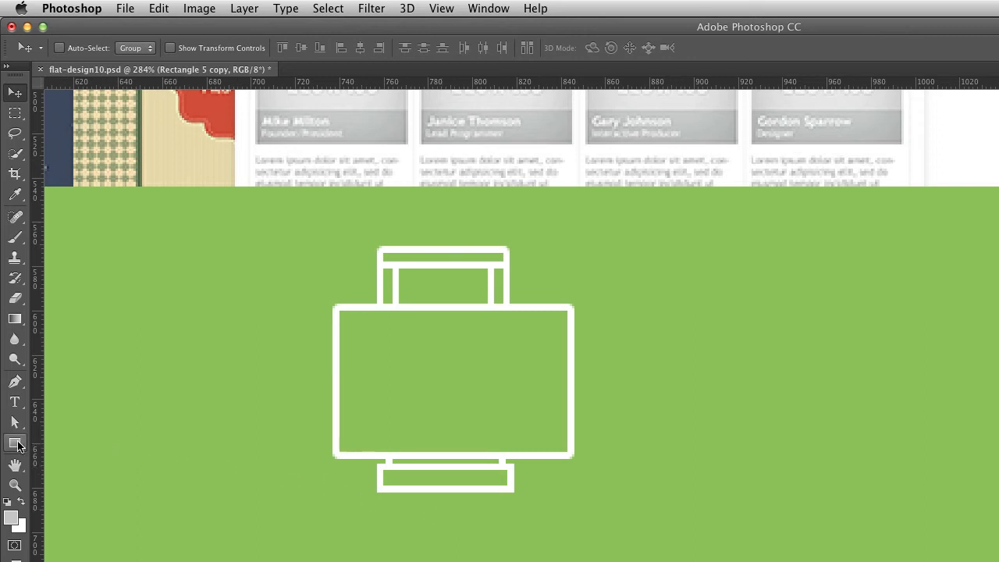
Step: Draw a circle about 59 px wide beside the camera base and subtract a rectangle about 72 × 61 px from its lower half
{"action": "left_click_drag", "start_coordinate": [17, 445], "coordinate": [59, 470]}
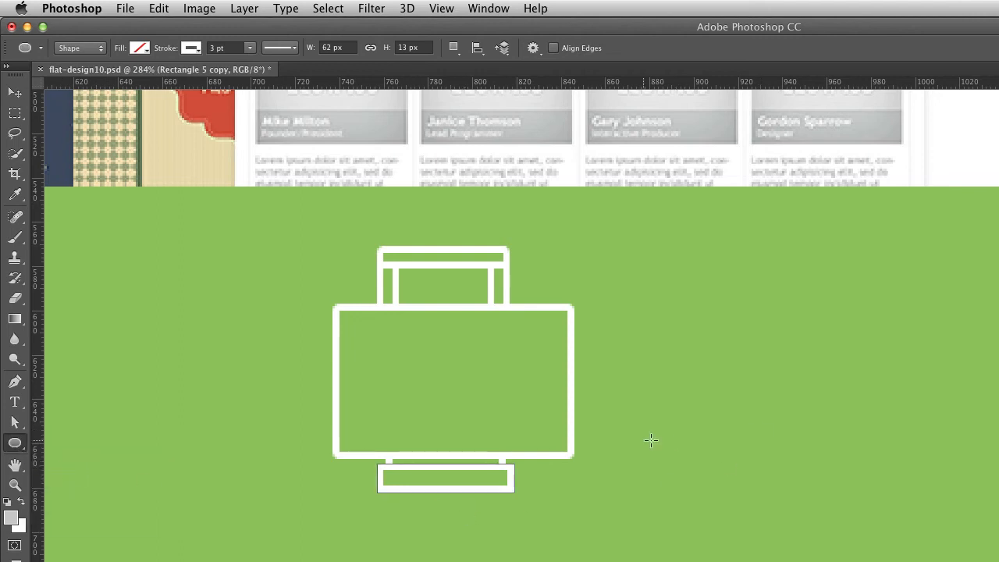
{"action": "left_click_drag", "start_coordinate": [645, 442], "coordinate": [772, 561]}
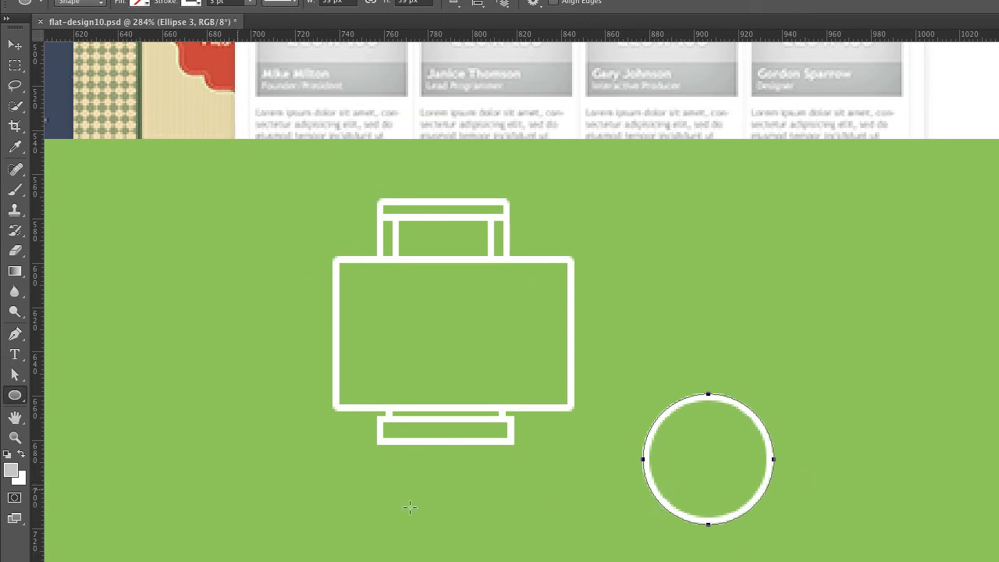
{"action": "left_click", "coordinate": [23, 399]}
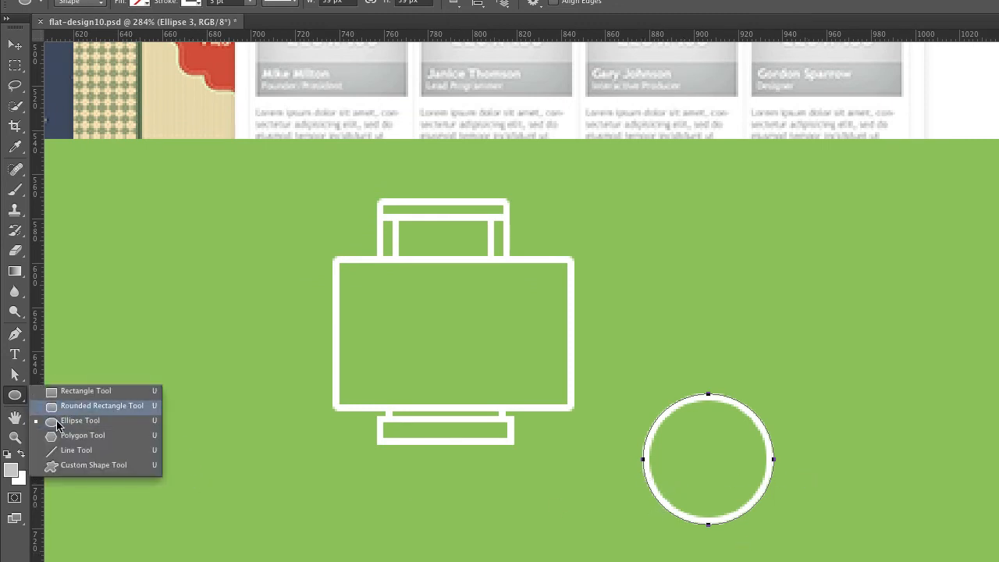
{"action": "left_click", "coordinate": [70, 391]}
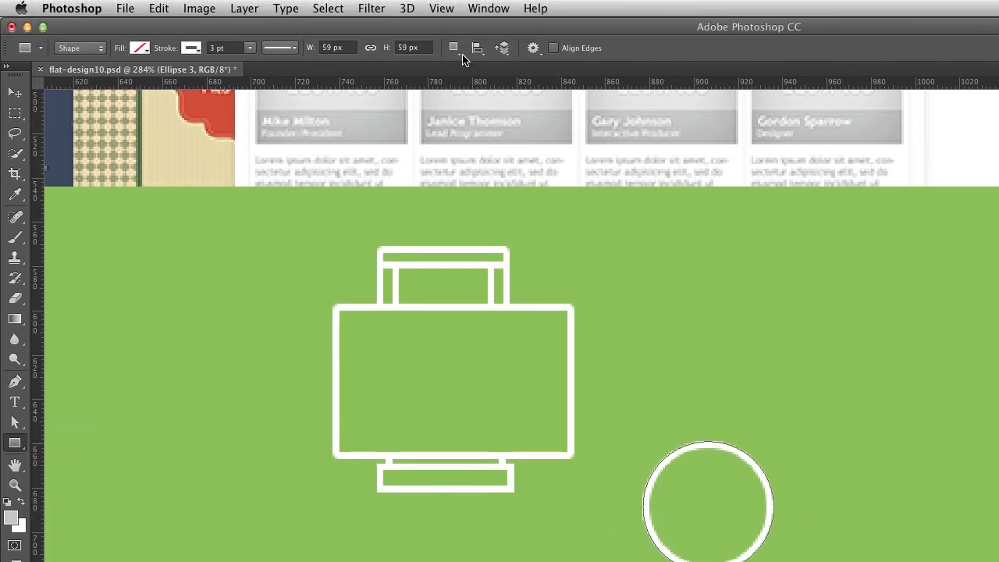
{"action": "left_click", "coordinate": [452, 49]}
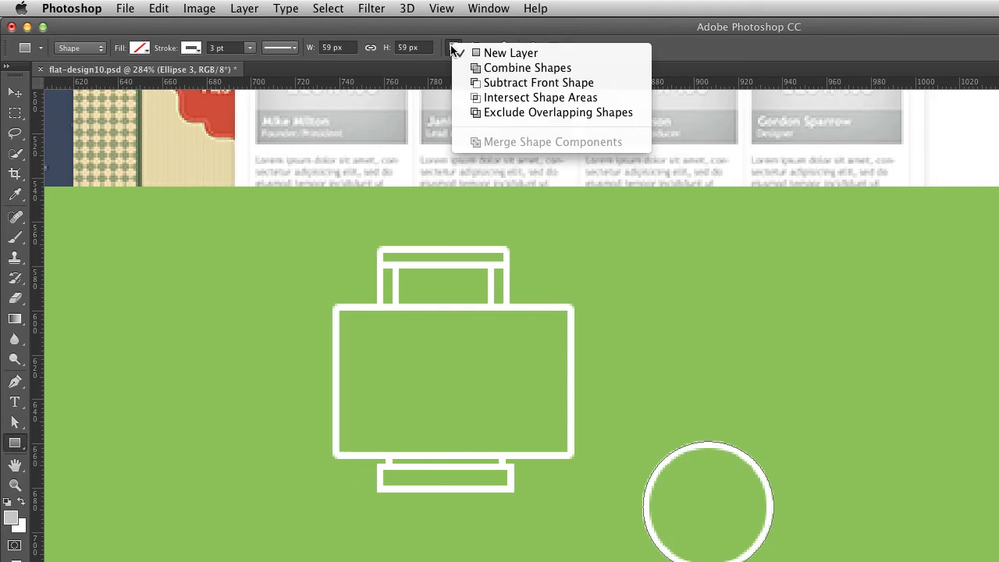
{"action": "left_click", "coordinate": [499, 83]}
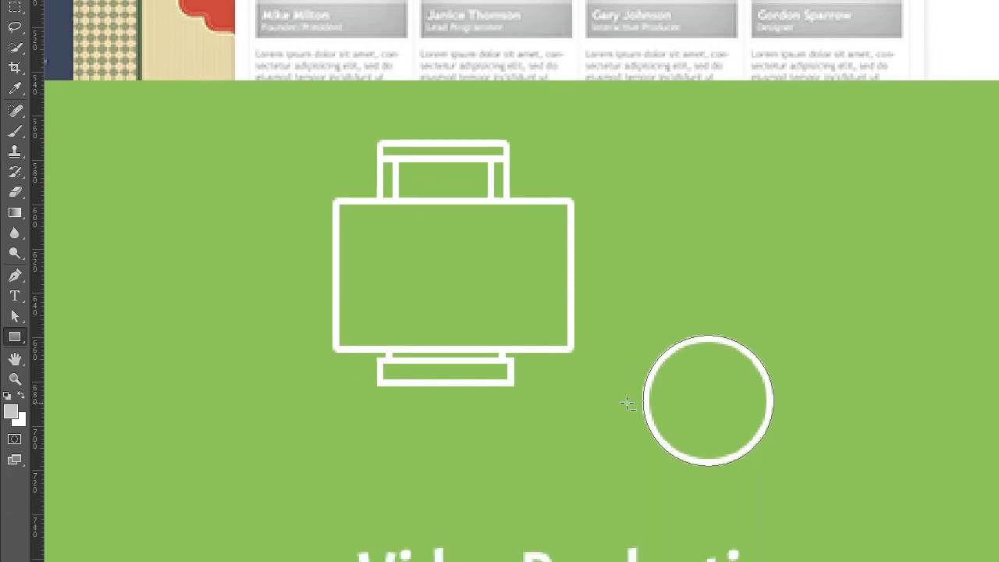
{"action": "left_click_drag", "start_coordinate": [631, 406], "coordinate": [788, 469]}
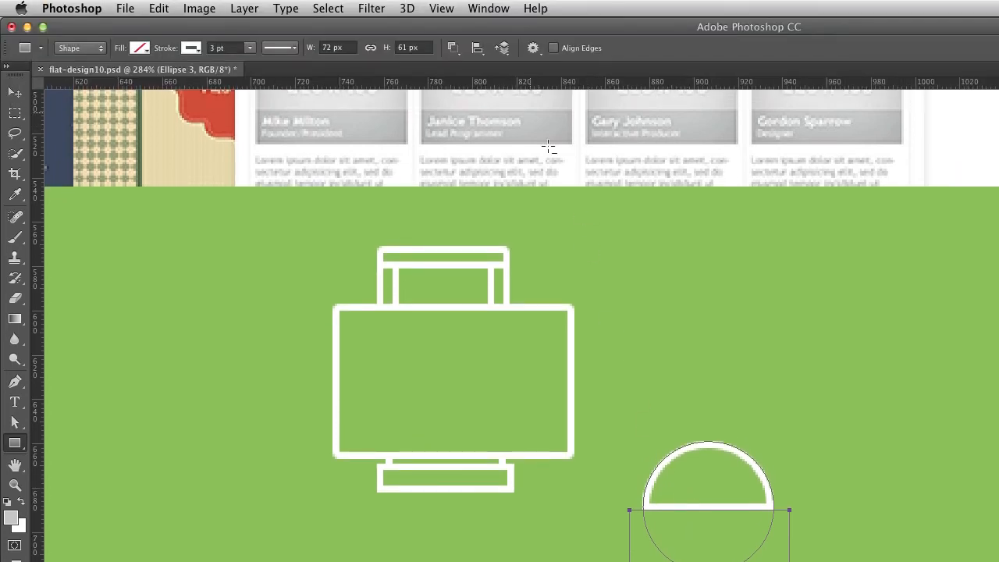
Step: Merge the shape components of the half circle into a regular path
{"action": "left_click", "coordinate": [453, 48]}
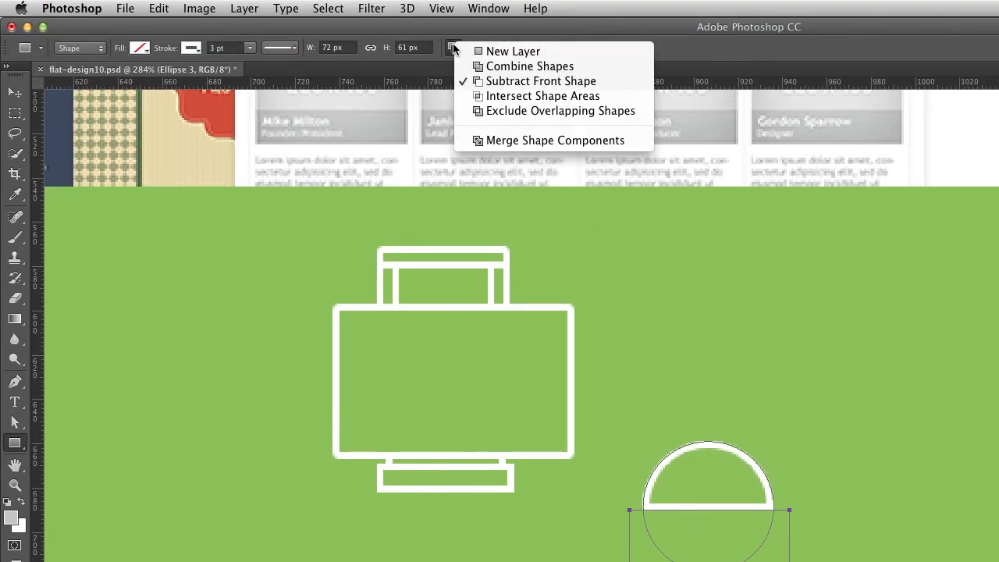
{"action": "left_click", "coordinate": [507, 141]}
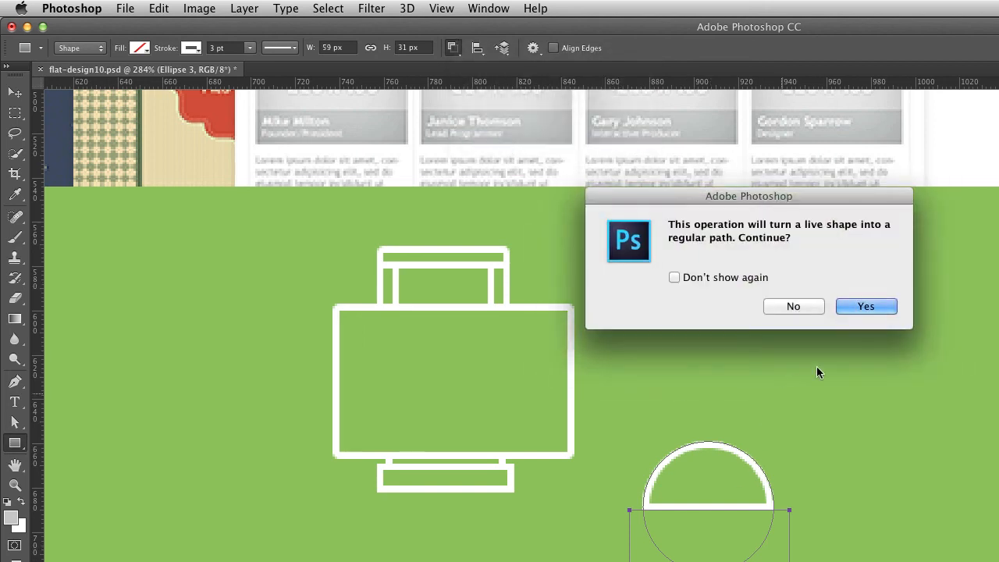
{"action": "left_click", "coordinate": [866, 305]}
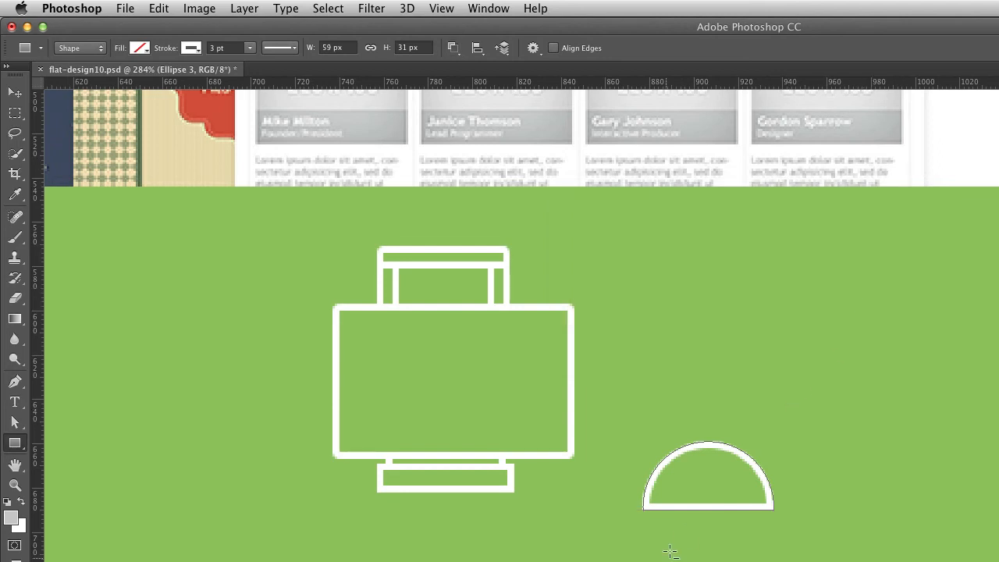
Step: Move the half circle directly beneath the wider base rectangle and nudge it 1 px right to center it
{"action": "key", "text": "v"}
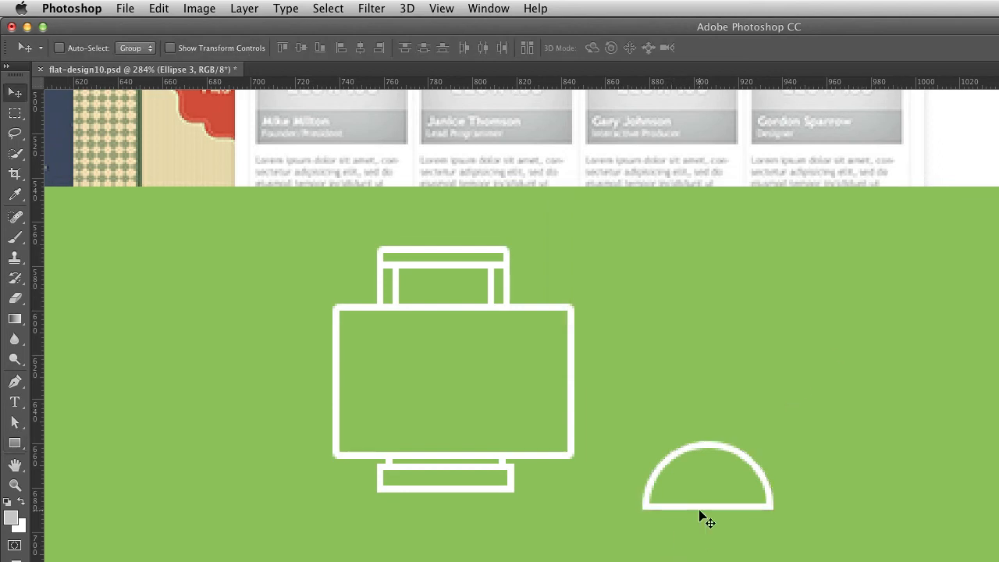
{"action": "left_click_drag", "start_coordinate": [705, 513], "coordinate": [442, 559]}
{"action": "key", "text": "Right"}
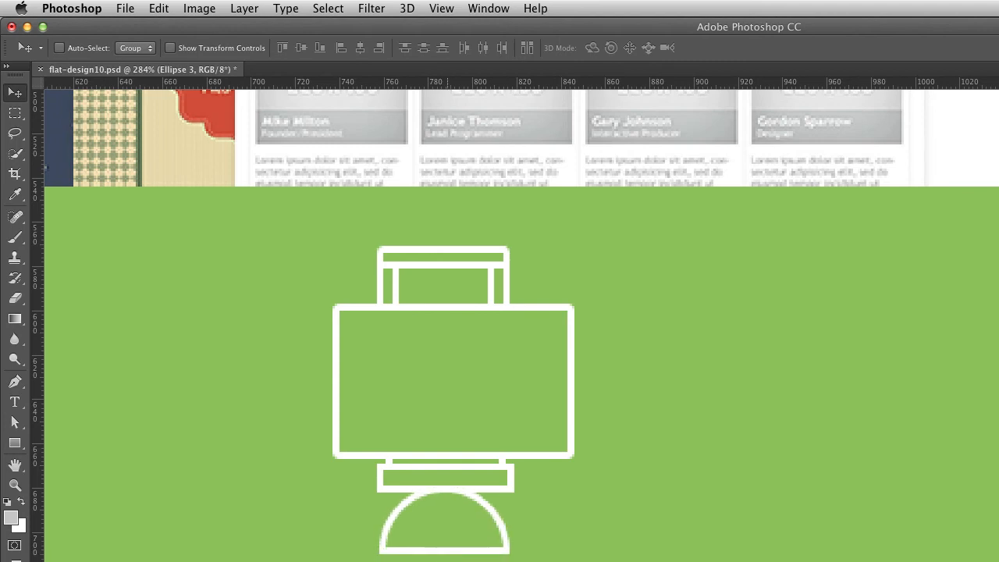
Step: Draw a thin 3 pt outlined rectangle about 71 × 4 px extending left from the wider base rectangle beneath the camera
{"action": "key", "text": "Left"}
{"action": "key", "text": "Right"}
{"action": "left_click", "coordinate": [15, 443]}
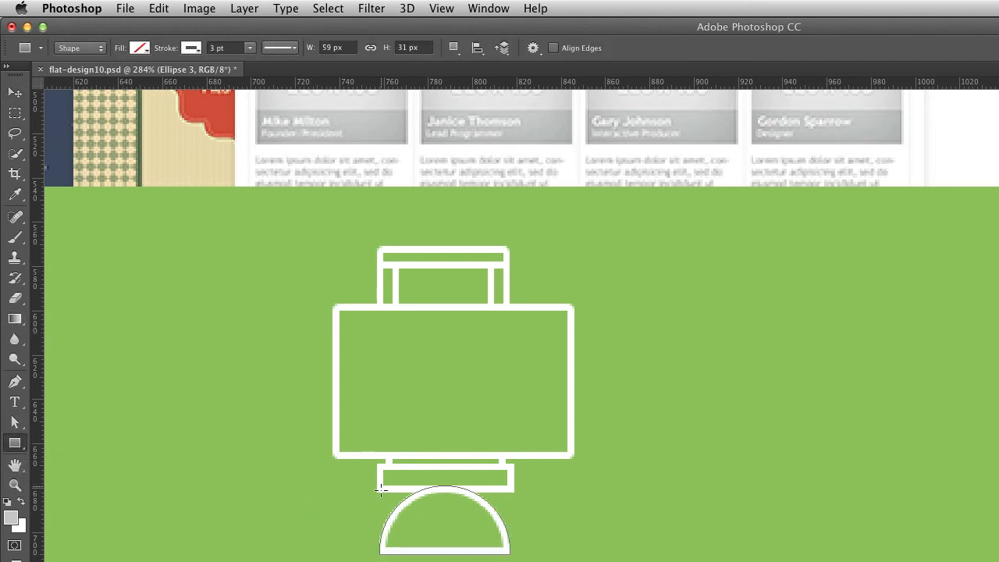
{"action": "left_click_drag", "start_coordinate": [384, 475], "coordinate": [227, 480]}
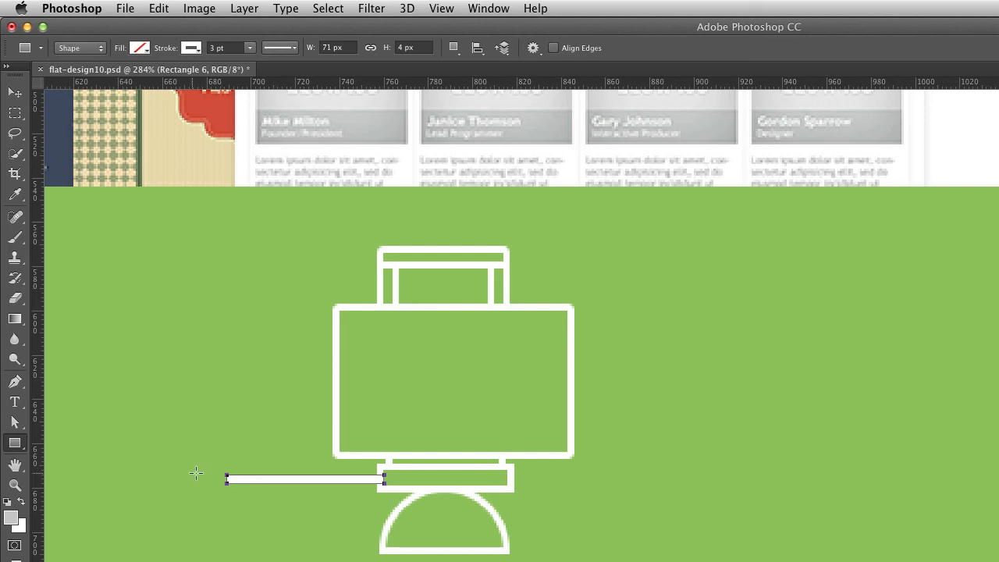
Step: Draw a small grip rectangle over the outer end of the thin bar and nudge it 2 px down to center it
{"action": "left_click_drag", "start_coordinate": [153, 463], "coordinate": [232, 487]}
{"action": "key", "text": "v"}
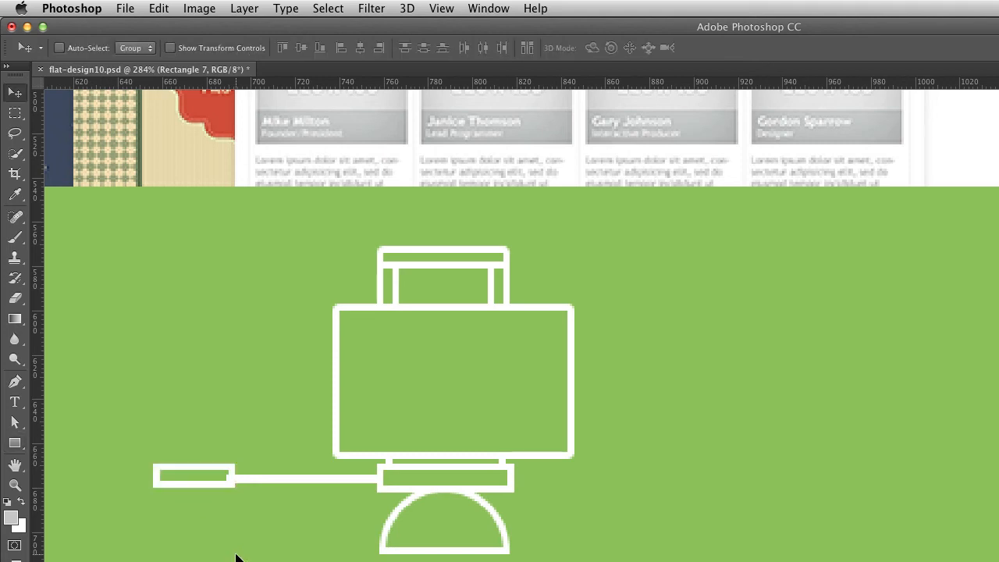
{"action": "key", "text": "Left"}
{"action": "key", "text": "Right"}
{"action": "key", "text": "Down"}
{"action": "key", "text": "Down"}
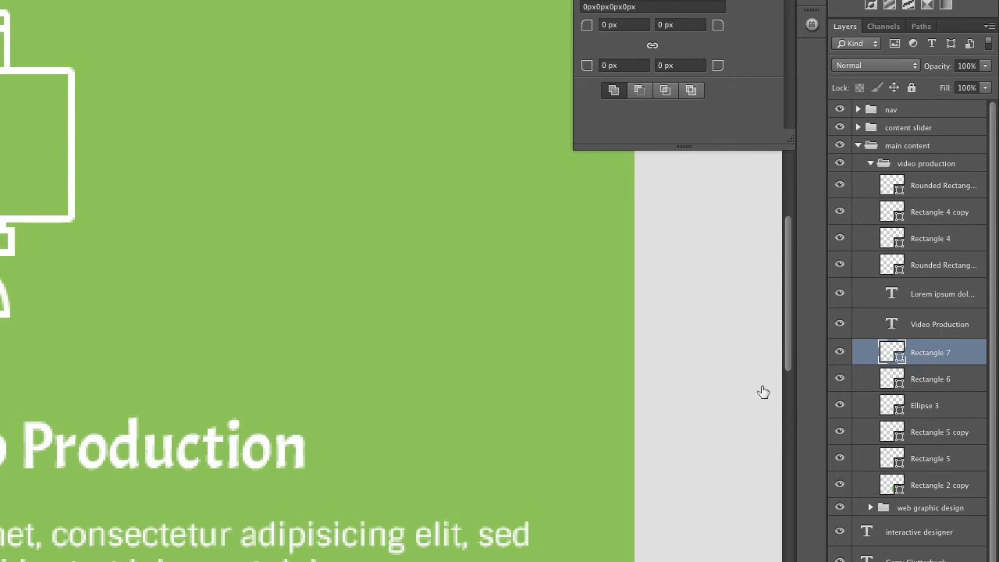
Step: Rotate the bar and grip together so the grip end slants downward, and move them so the bar's inner end meets the base rectangle
{"action": "left_click", "coordinate": [885, 381], "text": "shift"}
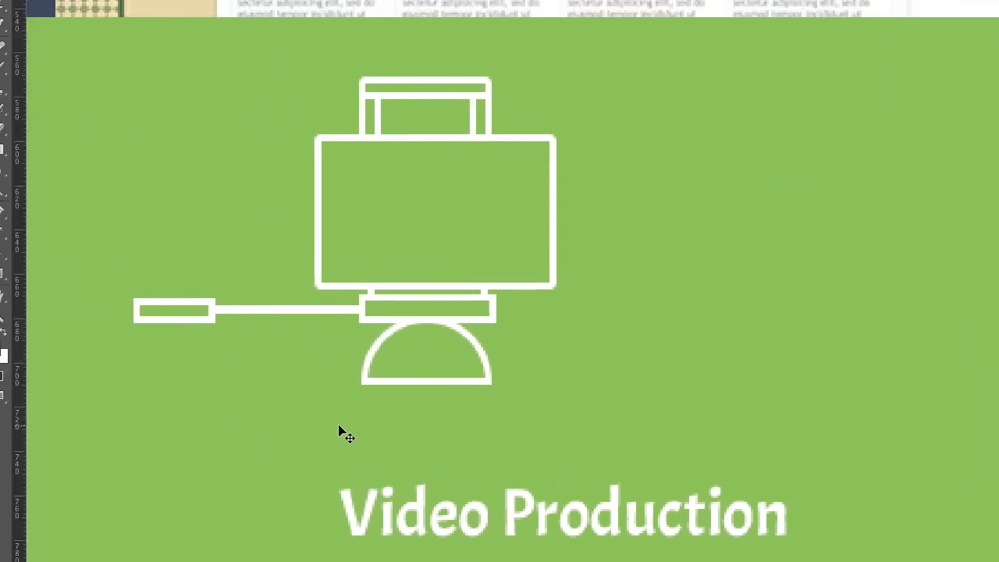
{"action": "key", "text": "super+t"}
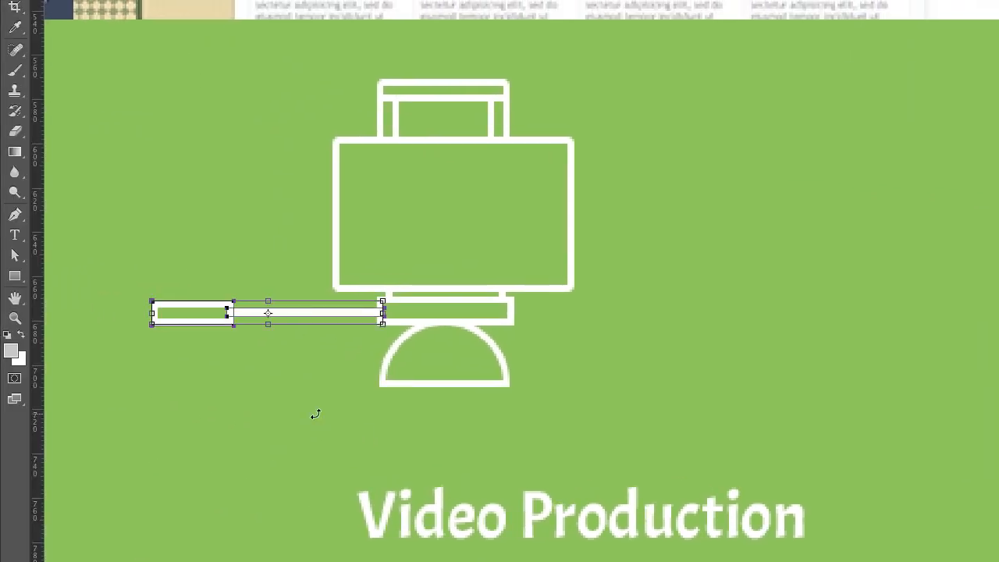
{"action": "left_click_drag", "start_coordinate": [371, 345], "coordinate": [394, 320]}
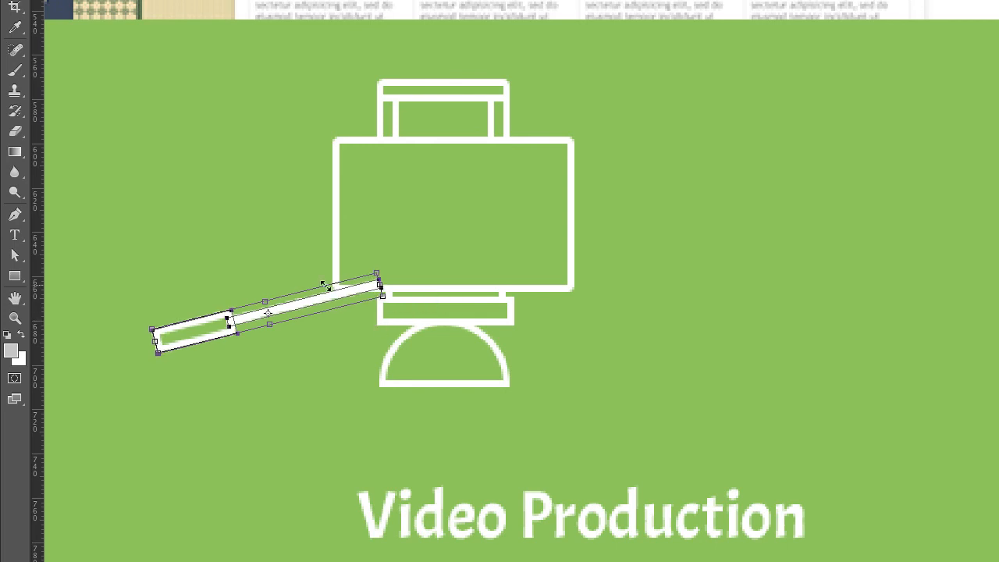
{"action": "left_click_drag", "start_coordinate": [328, 300], "coordinate": [328, 334]}
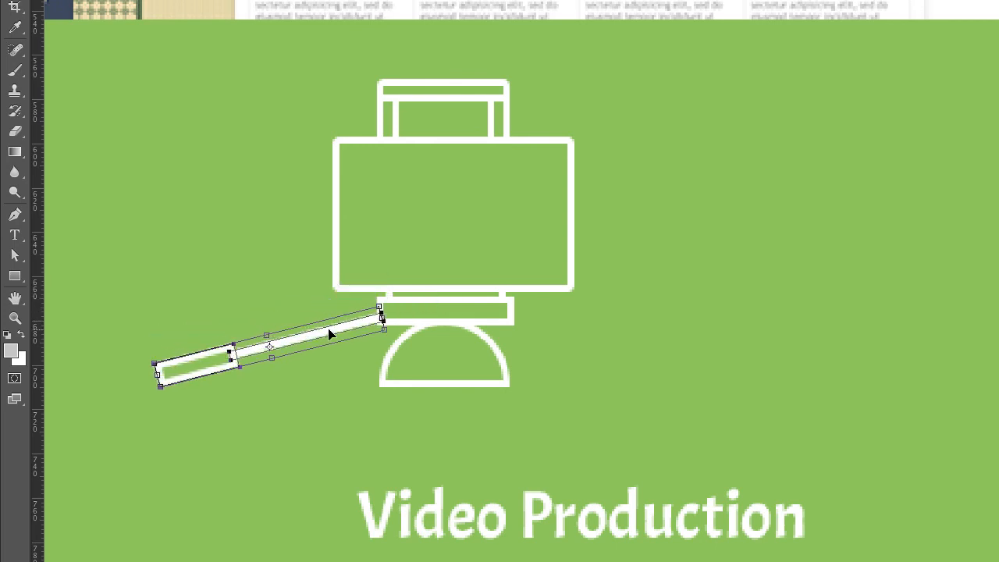
{"action": "key", "text": "Return"}
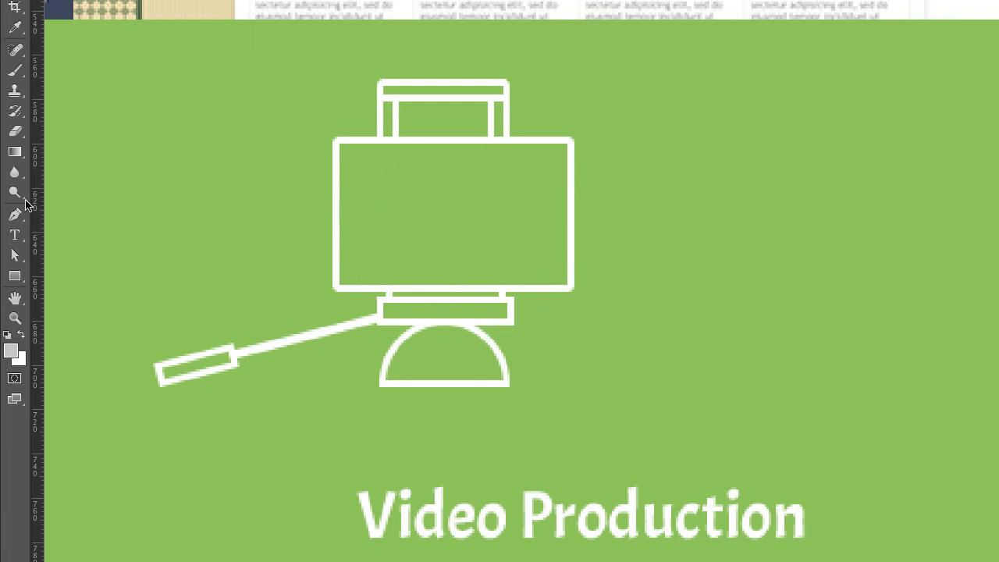
Step: Choose the Rounded Rectangle tool and add a new empty layer directly above the grip's layer, Rectangle 7
{"action": "left_click", "coordinate": [15, 276]}
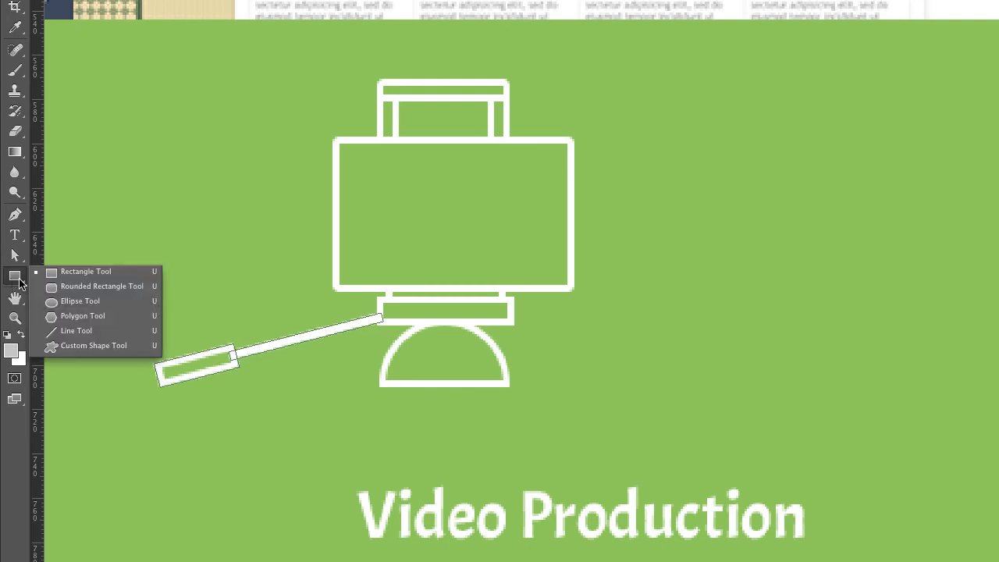
{"action": "left_click", "coordinate": [56, 292]}
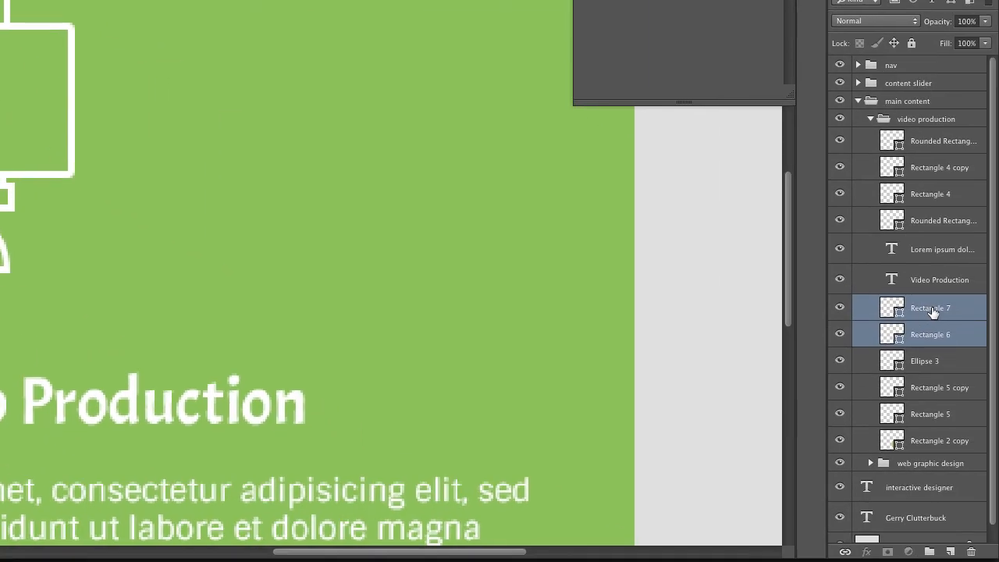
{"action": "left_click", "coordinate": [933, 310]}
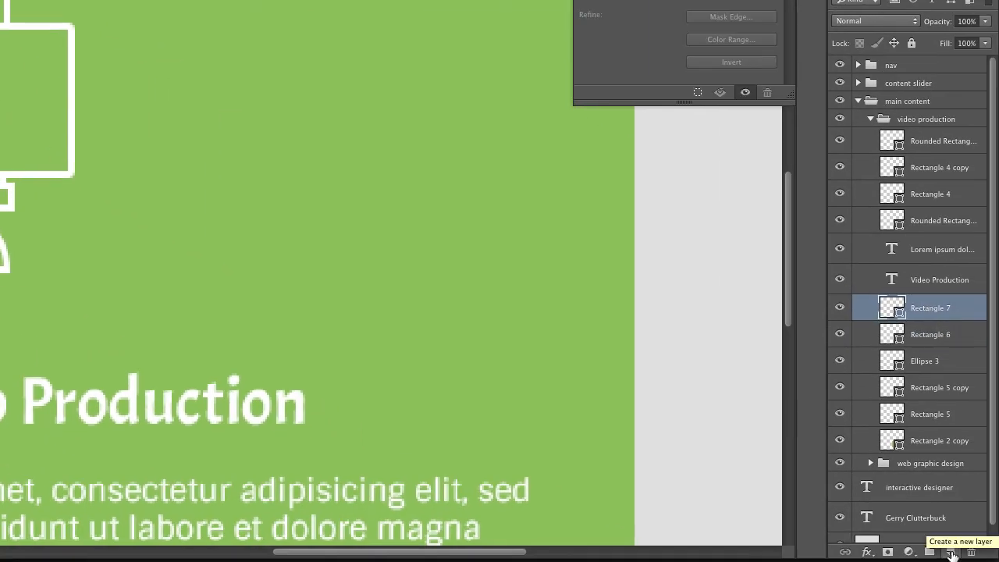
{"action": "left_click", "coordinate": [951, 552]}
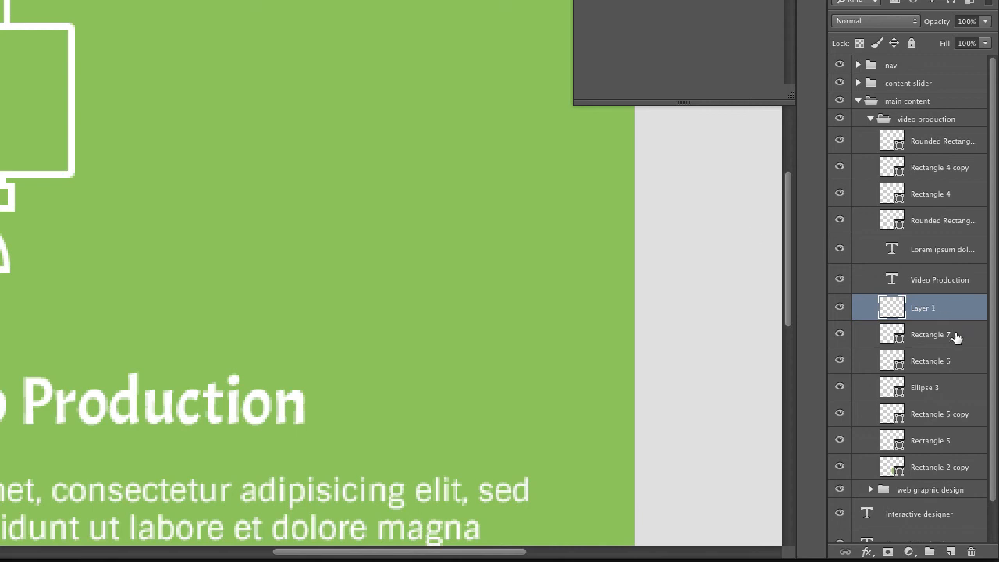
Step: Toggle the visibility of the video production layers to identify the green background rectangle and the parts of the camera icon
{"action": "left_click", "coordinate": [930, 469]}
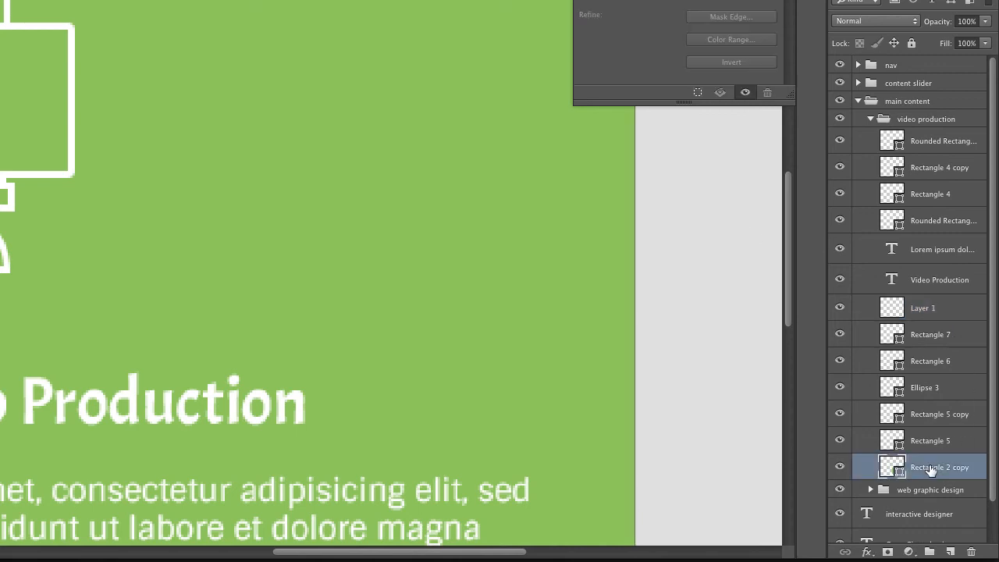
{"action": "left_click", "coordinate": [923, 312], "text": "shift"}
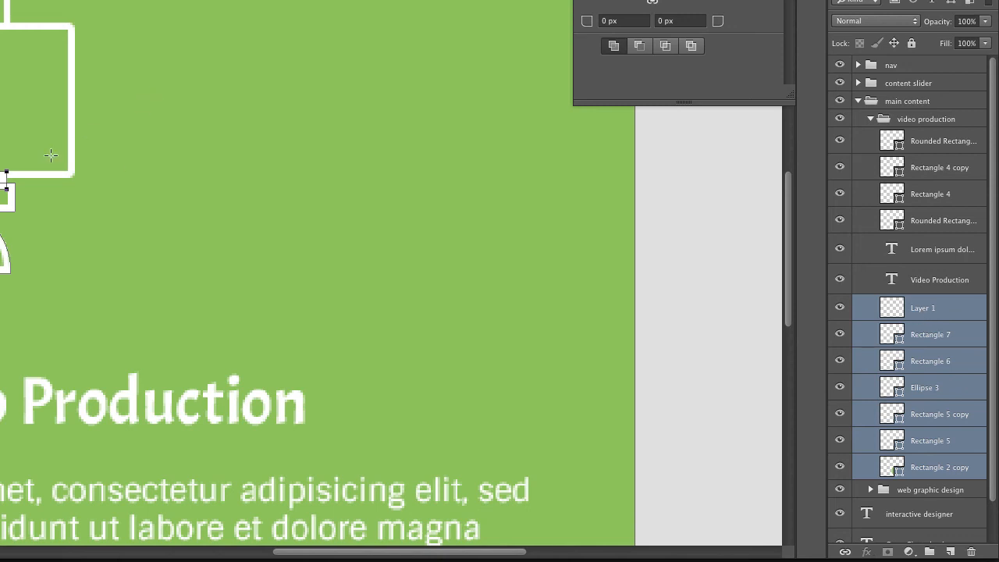
{"action": "mouse_move", "coordinate": [843, 472]}
{"action": "left_mouse_down"}
{"action": "mouse_move", "coordinate": [843, 317]}
{"action": "mouse_move", "coordinate": [843, 465]}
{"action": "left_mouse_up"}
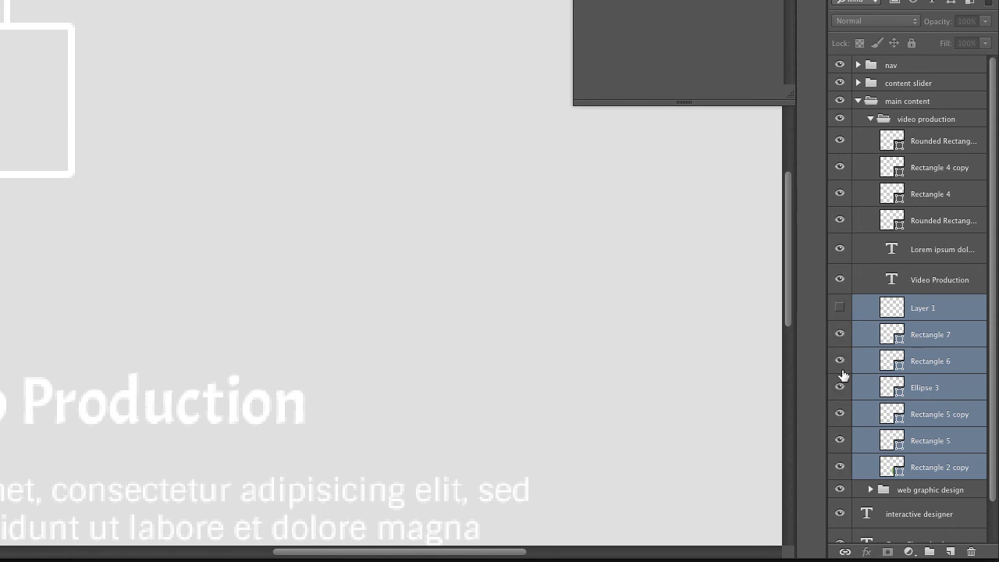
{"action": "left_click", "coordinate": [841, 309]}
{"action": "left_click", "coordinate": [930, 468]}
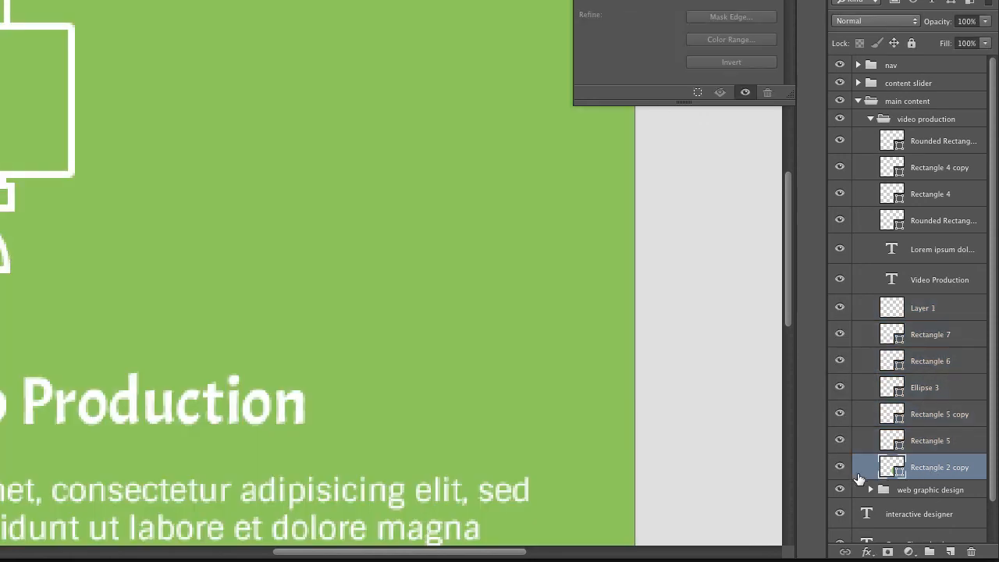
{"action": "left_click", "coordinate": [840, 467]}
{"action": "left_click", "coordinate": [840, 467]}
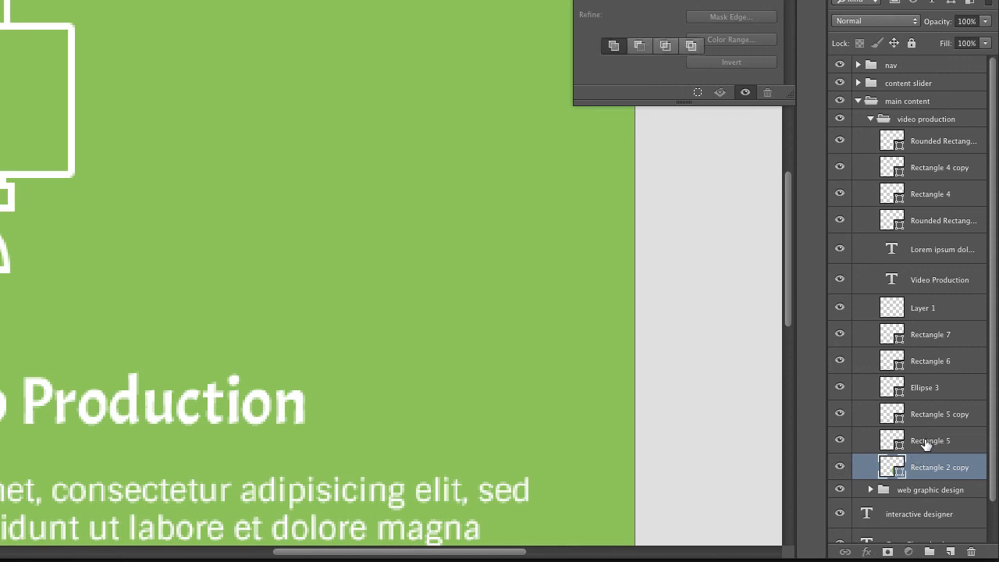
{"action": "left_click", "coordinate": [927, 441]}
{"action": "left_click", "coordinate": [840, 220]}
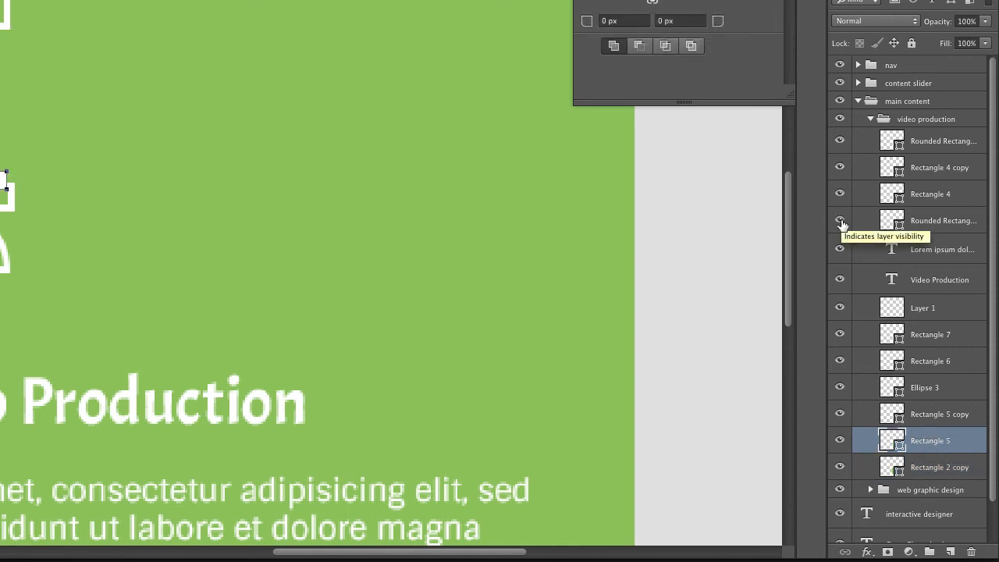
{"action": "left_click", "coordinate": [841, 222]}
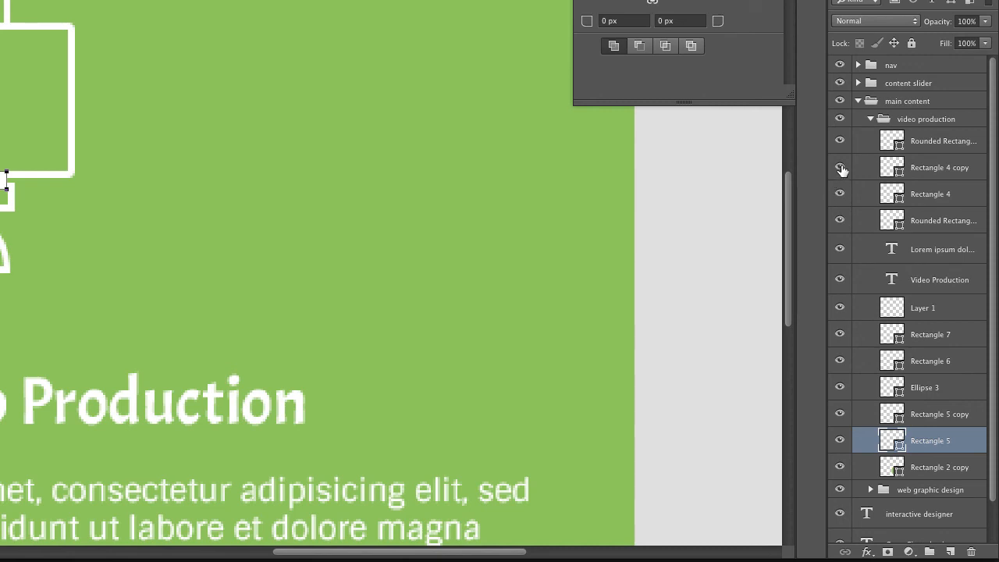
{"action": "left_click", "coordinate": [840, 166]}
{"action": "left_click", "coordinate": [840, 167]}
Step: Move the four upper camera shape layers below the Video Production text layer, directly above Layer 1
{"action": "left_click", "coordinate": [924, 149]}
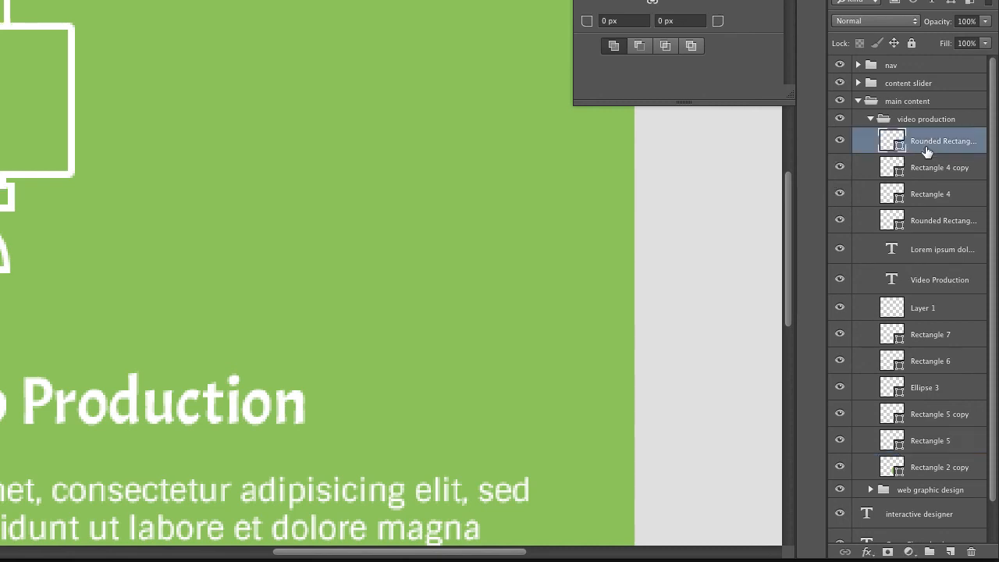
{"action": "left_click", "coordinate": [927, 222], "text": "shift"}
{"action": "left_click_drag", "start_coordinate": [927, 223], "coordinate": [925, 285]}
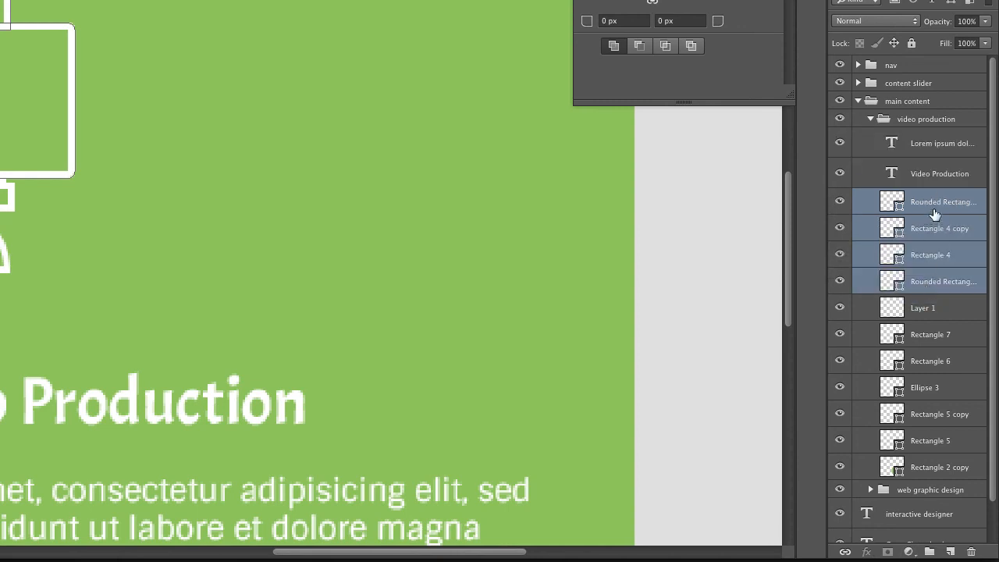
Step: Group all the camera icon layers down to Rectangle 5, including Layer 1, into a group named "video camera"
{"action": "left_click", "coordinate": [934, 205]}
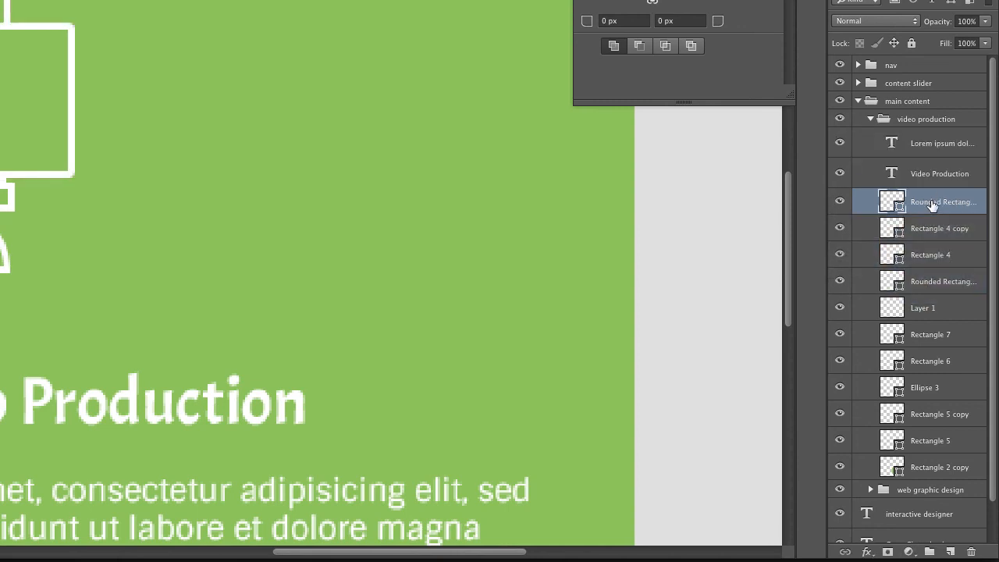
{"action": "left_click", "coordinate": [931, 443], "text": "shift"}
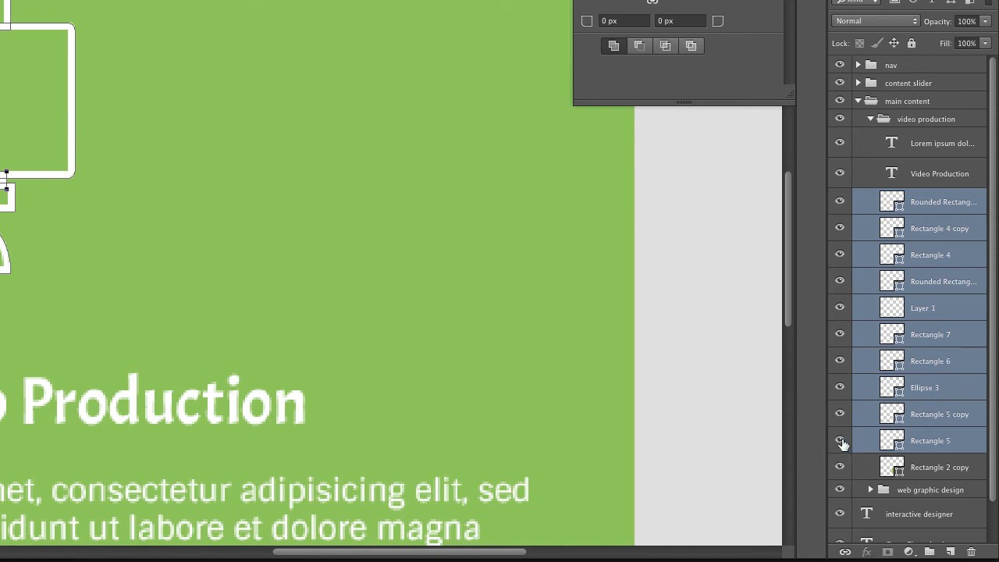
{"action": "mouse_move", "coordinate": [840, 442]}
{"action": "left_mouse_down"}
{"action": "mouse_move", "coordinate": [843, 210]}
{"action": "mouse_move", "coordinate": [840, 443]}
{"action": "left_mouse_up"}
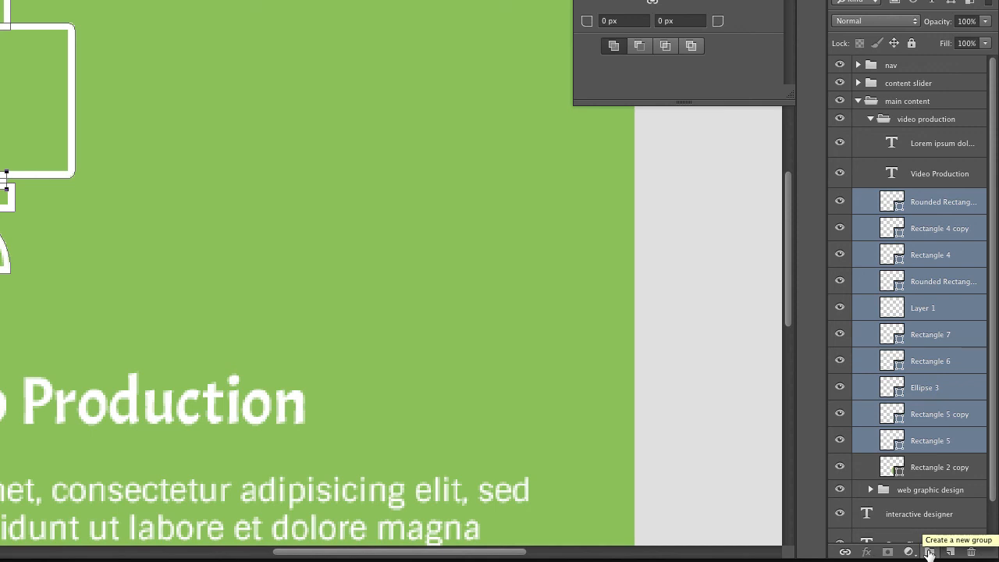
{"action": "left_click", "coordinate": [929, 551], "text": "alt"}
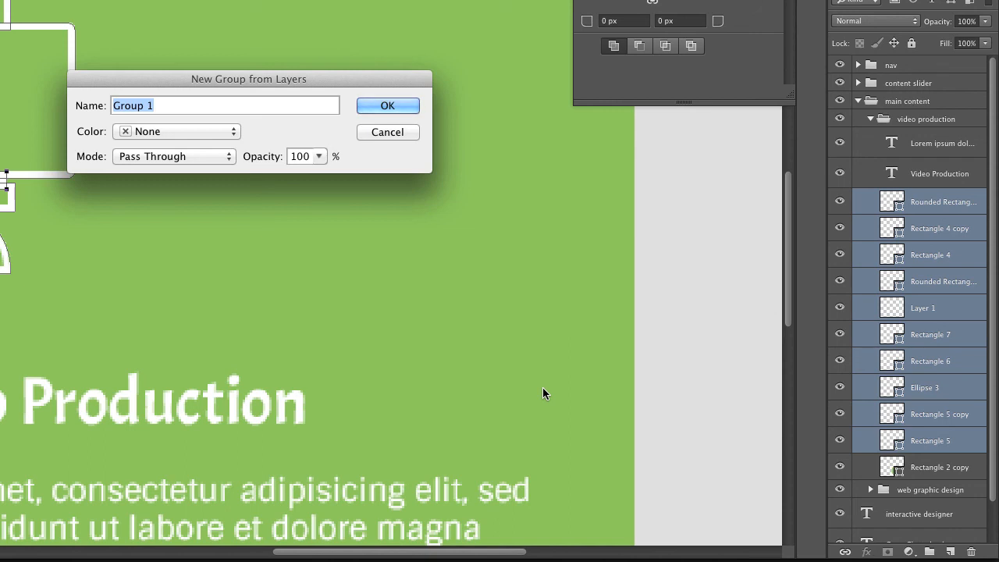
{"action": "type", "text": "video "}
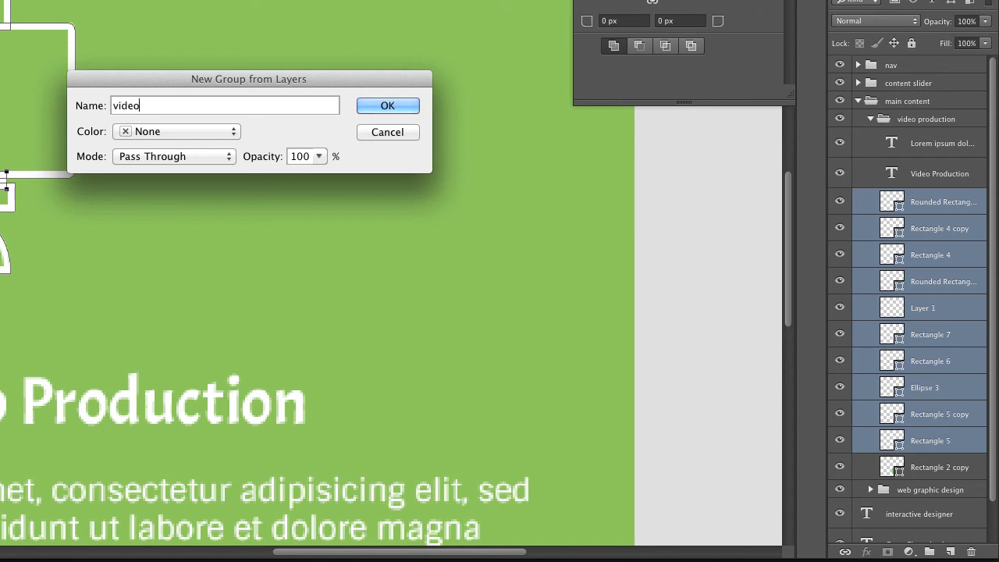
{"action": "type", "text": "camera"}
{"action": "key", "text": "Return"}
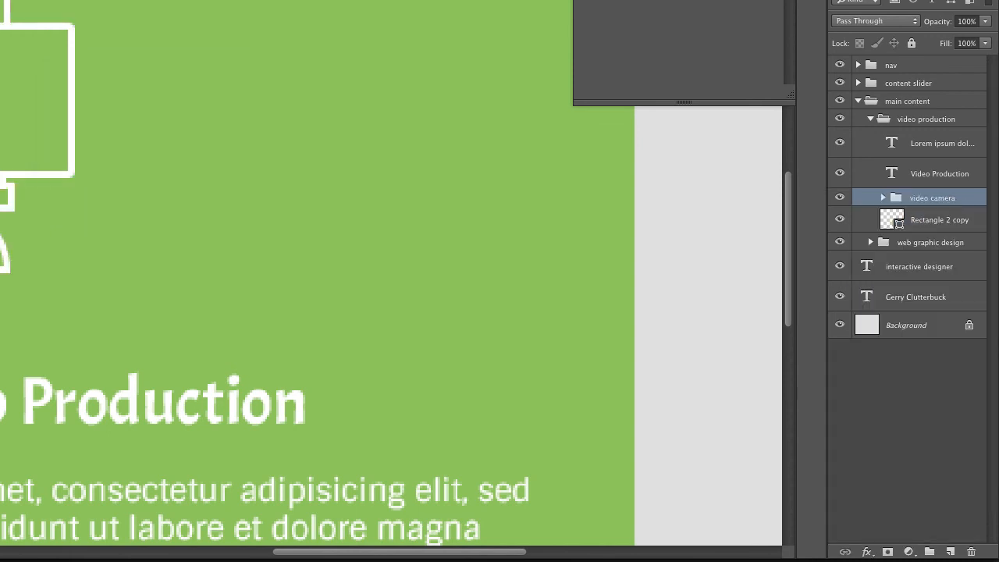
Step: Expand the video camera group and move Layer 1 to the top of its layers
{"action": "left_click", "coordinate": [882, 198]}
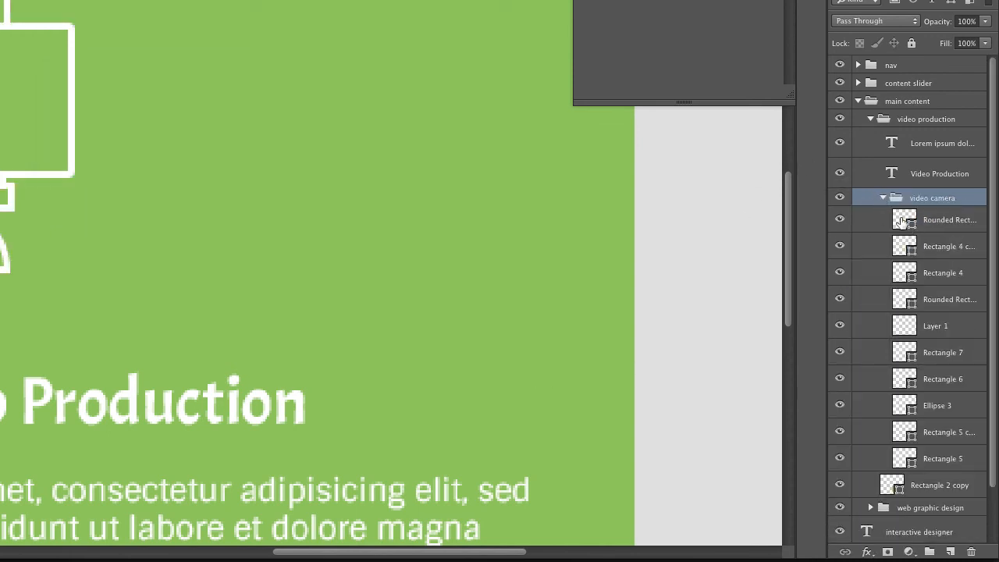
{"action": "left_click", "coordinate": [904, 328]}
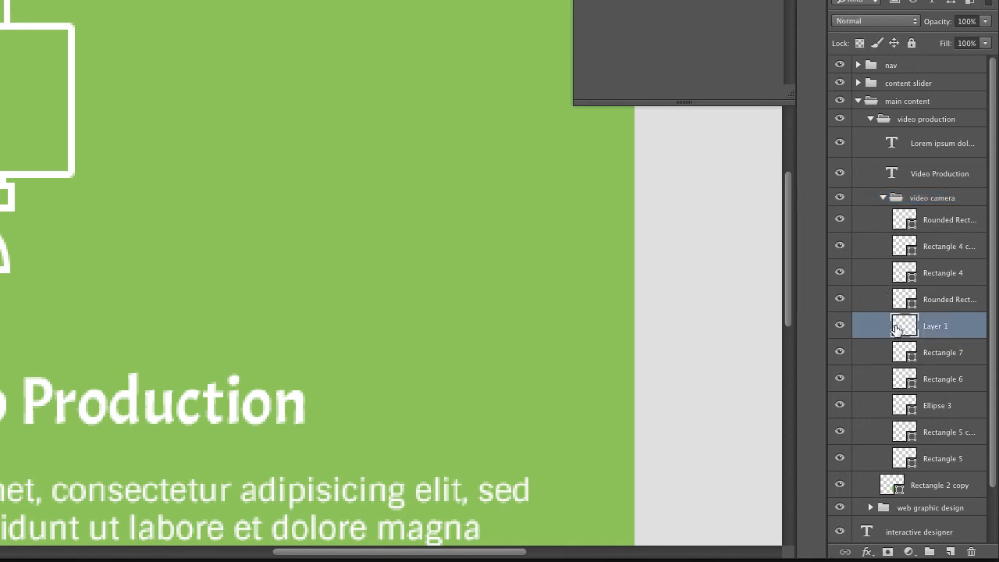
{"action": "left_click_drag", "start_coordinate": [903, 324], "coordinate": [896, 216]}
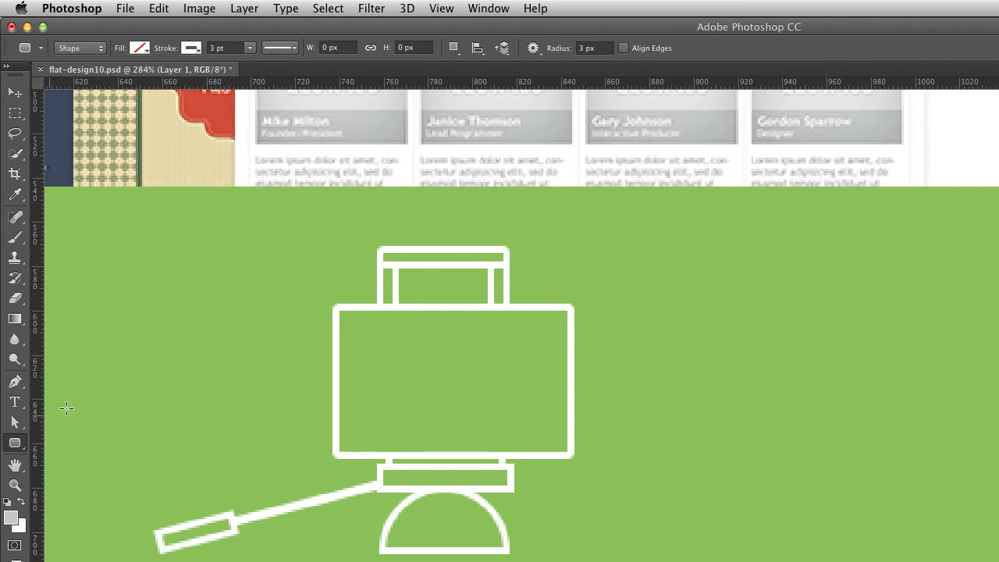
Step: Draw a rounded rectangle about 54 × 29 px with a 1 pt stroke and 2 px radius in the camera body's upper-left area
{"action": "left_click", "coordinate": [233, 49]}
{"action": "type", "text": "1"}
{"action": "key", "text": "Return"}
{"action": "left_click", "coordinate": [578, 48]}
{"action": "type", "text": "2"}
{"action": "key", "text": "Return"}
{"action": "left_click_drag", "start_coordinate": [368, 322], "coordinate": [485, 384]}
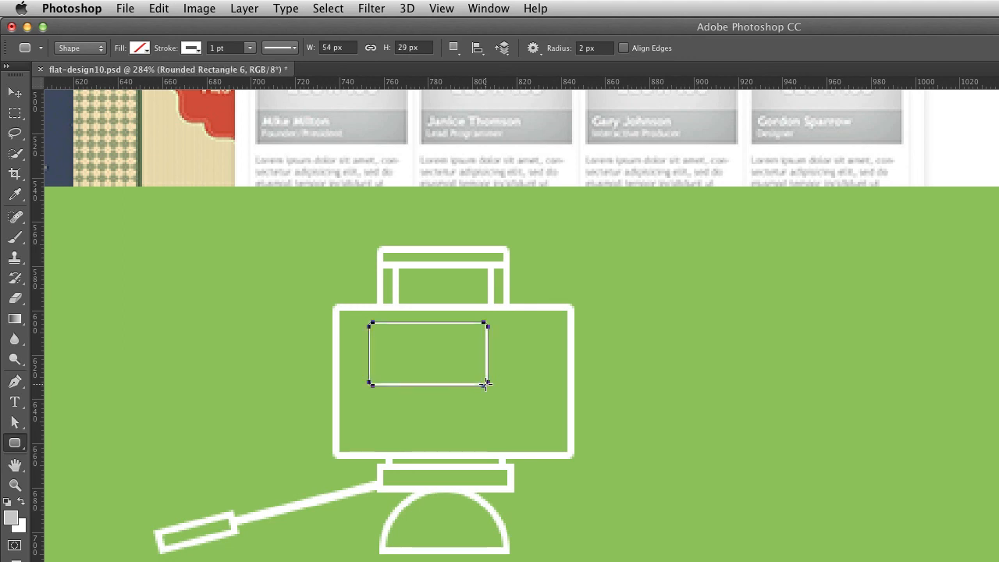
Step: Nudge the small rounded rectangle inside the camera body 1 px right and 1 px down
{"action": "key", "text": "v"}
{"action": "key", "text": "Down"}
{"action": "key", "text": "Down"}
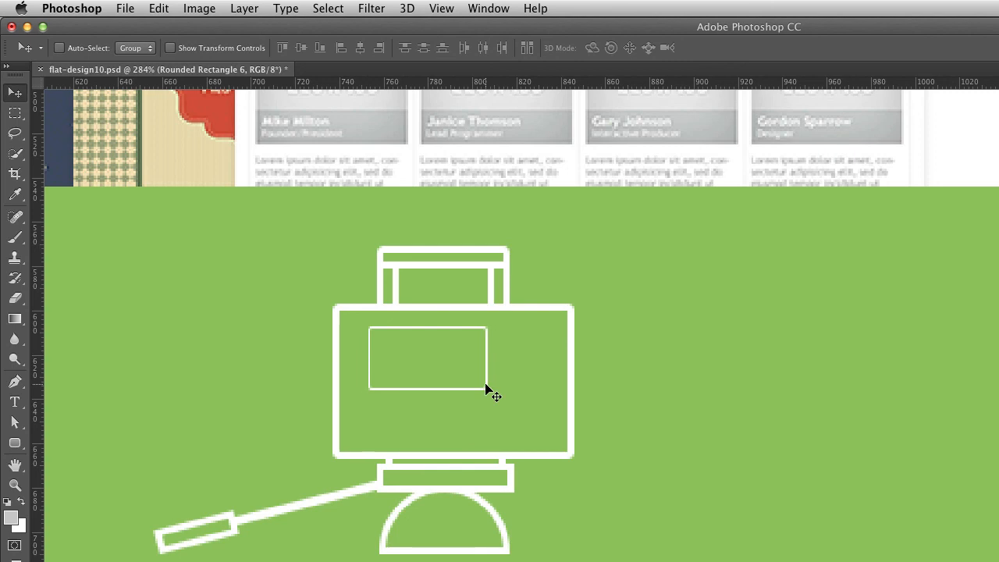
{"action": "key", "text": "Right"}
{"action": "key", "text": "Up"}
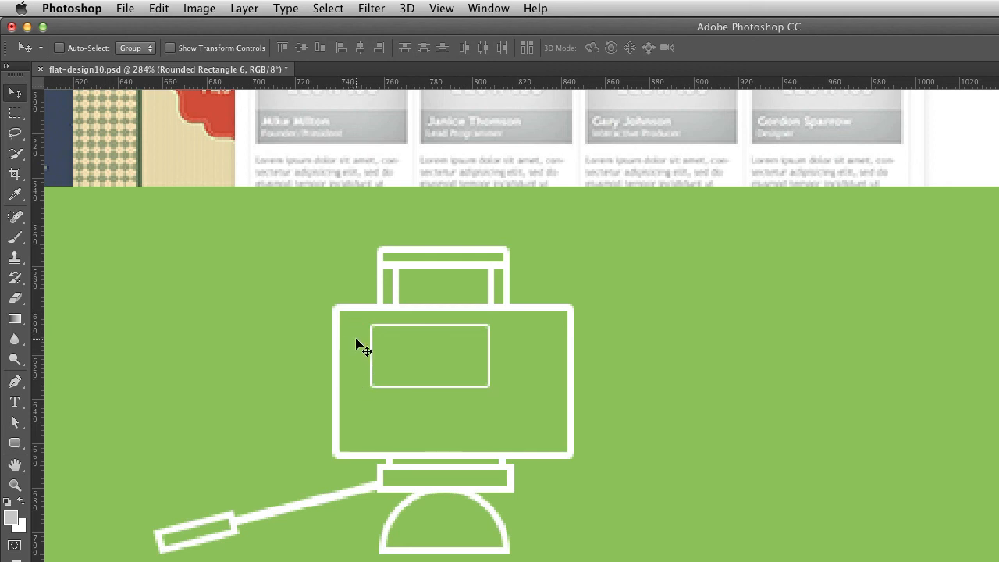
Step: Draw an unfilled circle about 8 px wide with a 1 pt stroke between the camera body's upper-left edge and the small rounded rectangle
{"action": "left_click", "coordinate": [14, 443]}
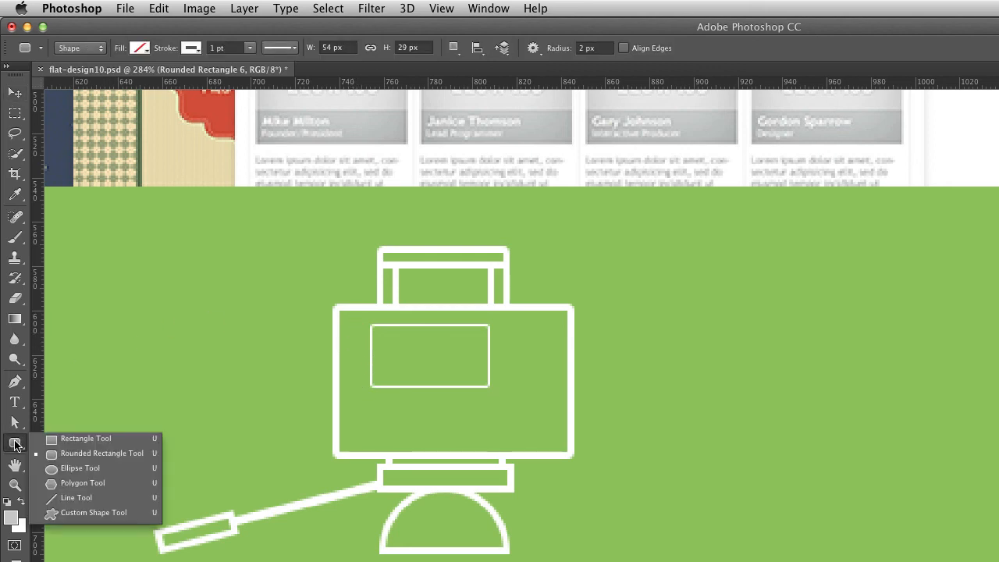
{"action": "left_click", "coordinate": [67, 468]}
{"action": "left_click_drag", "start_coordinate": [265, 318], "coordinate": [355, 341]}
{"action": "key", "text": "v"}
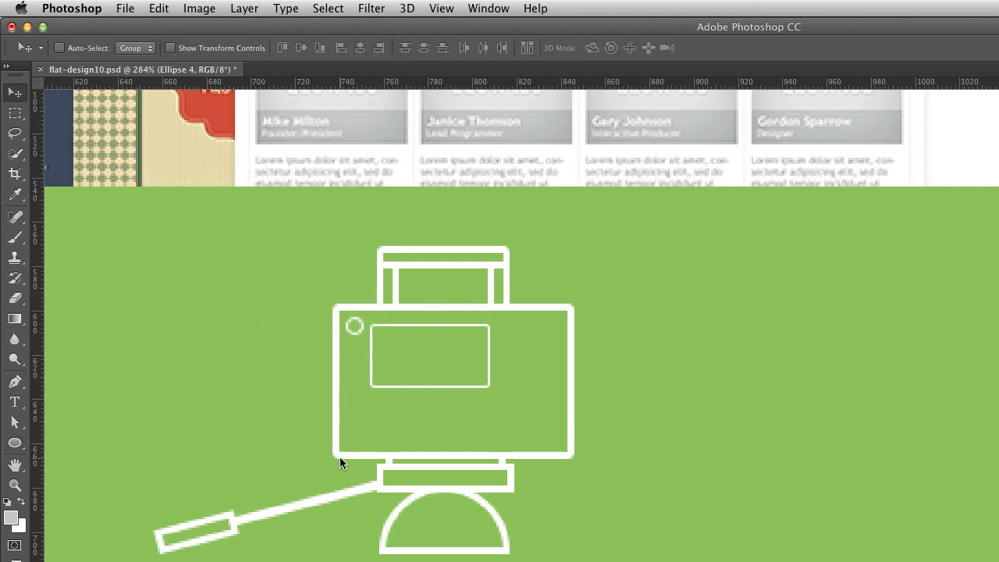
{"action": "key", "text": "Right"}
Step: Duplicate the small circle twice, spacing the copies 10 px apart vertically to form a column beside the small rounded rectangle
{"action": "key", "text": "super+j"}
{"action": "key", "text": "shift+Down"}
{"action": "key", "text": "shift+Down"}
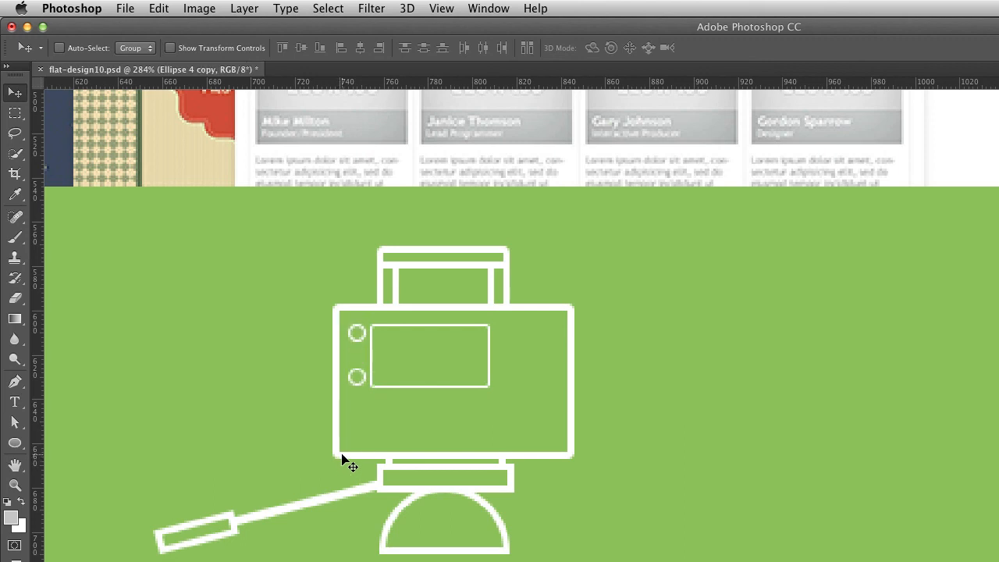
{"action": "key", "text": "shift+Up"}
{"action": "key", "text": "super+j"}
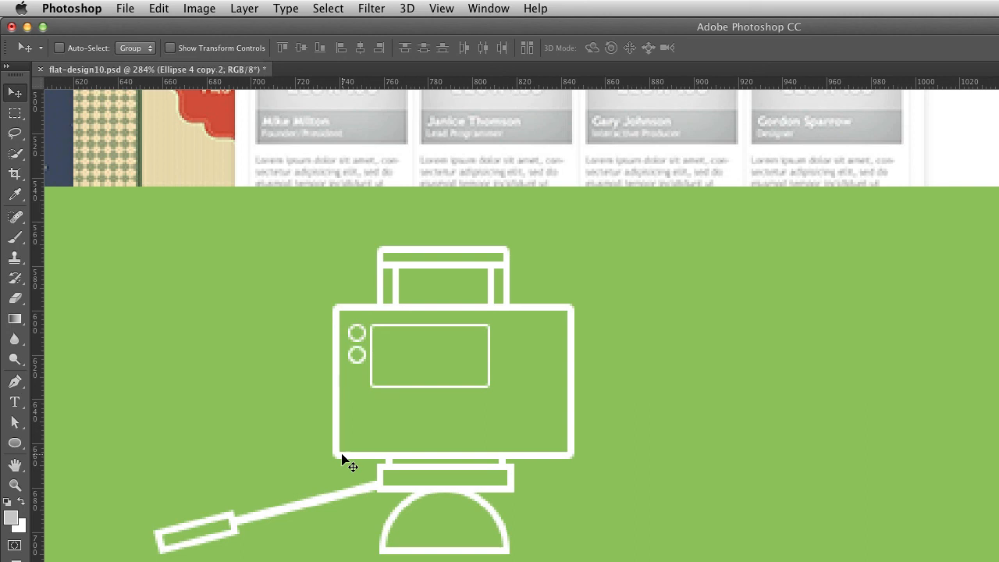
{"action": "key", "text": "shift+Down"}
Step: Copy the small circle into the camera body's lower-right corner and duplicate it into a horizontal row of three spaced 10 px apart
{"action": "left_click_drag", "start_coordinate": [359, 388], "coordinate": [552, 440]}
{"action": "key", "text": "Left"}
{"action": "key", "text": "Left"}
{"action": "key", "text": "shift+Left"}
{"action": "key", "text": "super+j"}
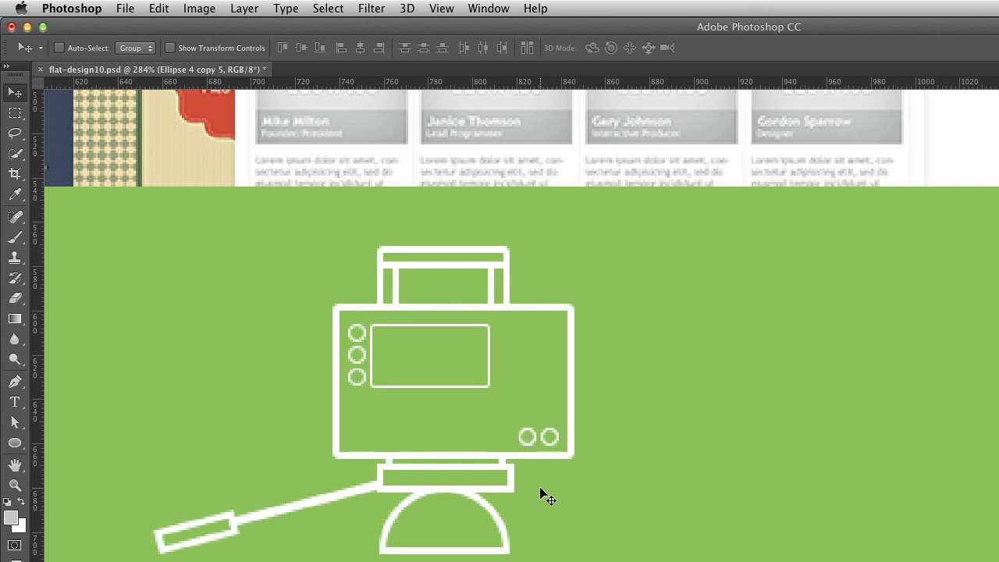
{"action": "key", "text": "shift+Left"}
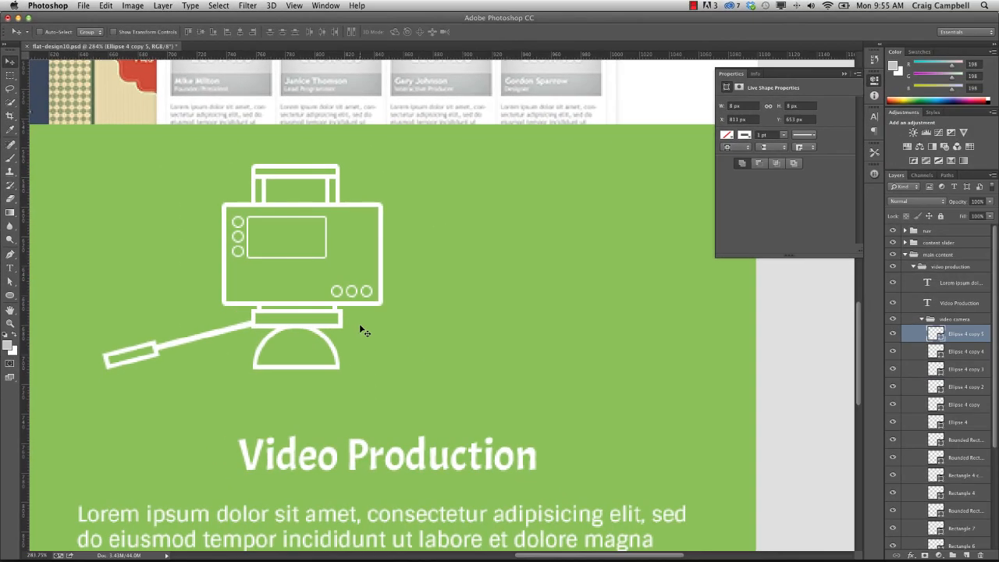
Step: Save the document as flat-design11.psd in the project-files folder, keeping the Photoshop format
{"action": "key", "text": "super+s"}
{"action": "key", "text": "Right"}
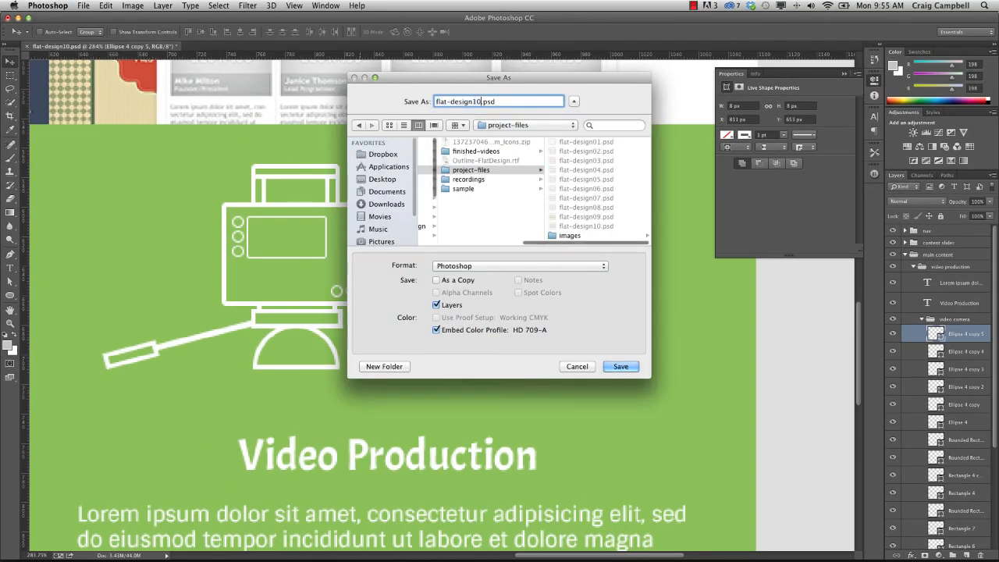
{"action": "key", "text": "BackSpace"}
{"action": "type", "text": "1"}
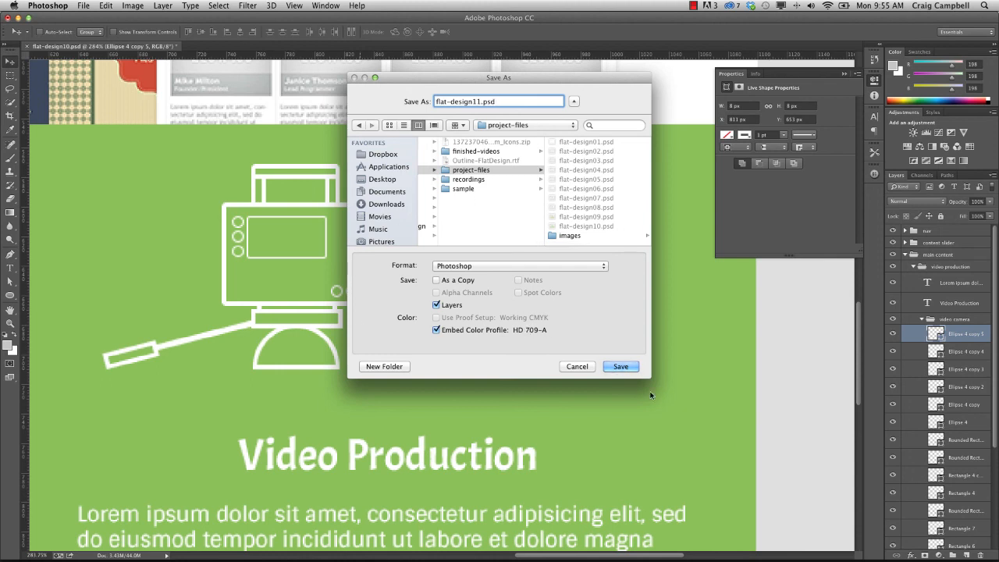
{"action": "left_click", "coordinate": [616, 367]}
{"action": "left_click", "coordinate": [450, 150]}
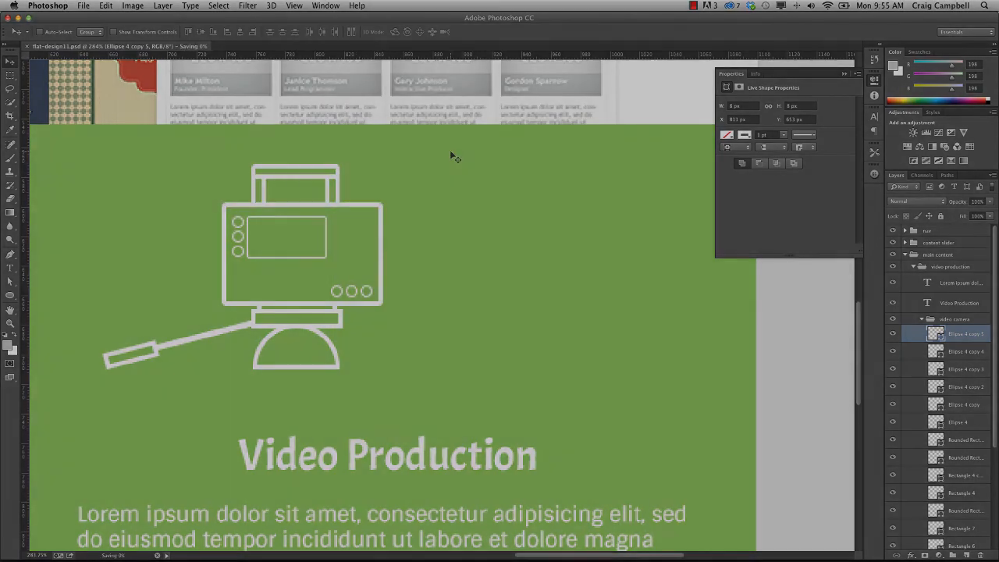